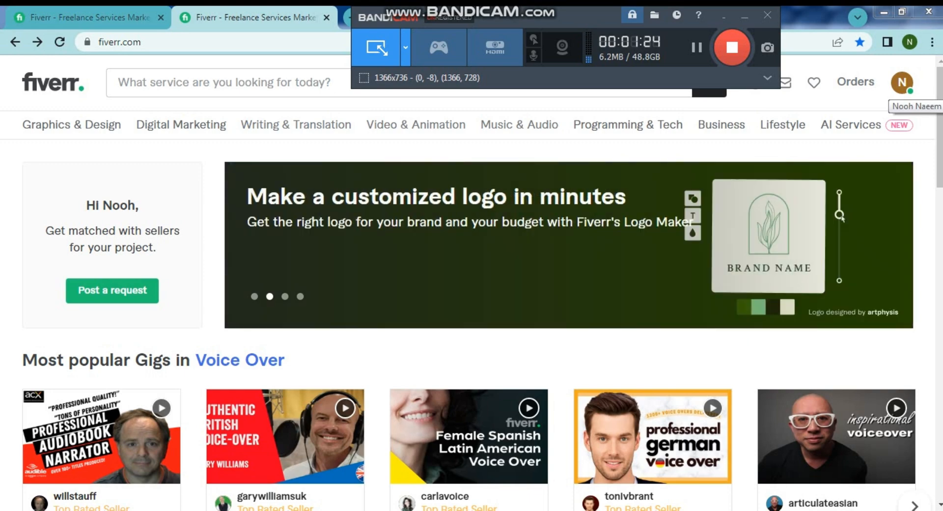
- From the account menu, choose Become a Seller and start onboarding on the Start Selling page
click(903, 82)
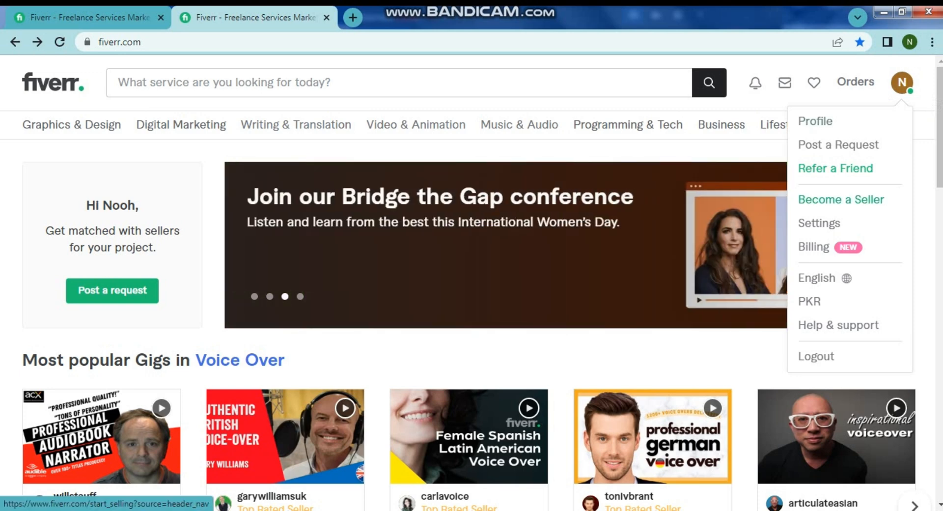
click(841, 199)
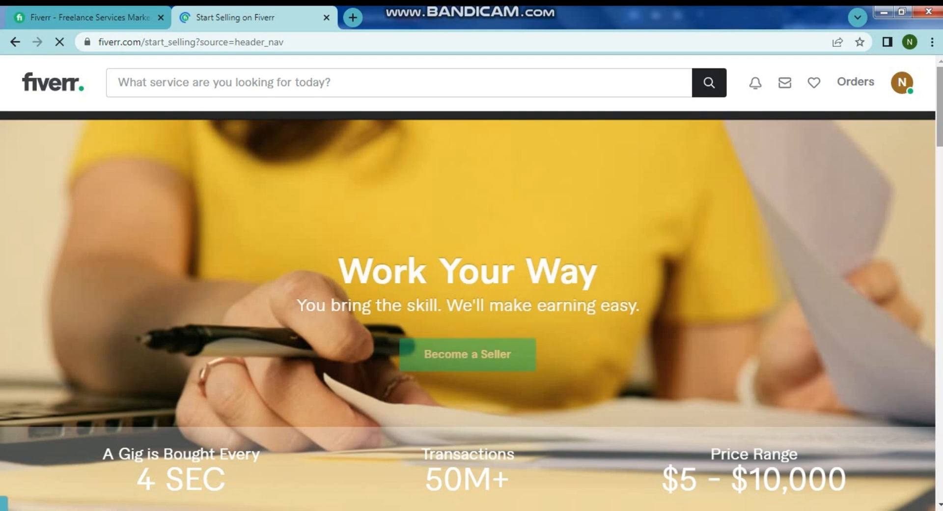
scroll(468, 294, down, 2)
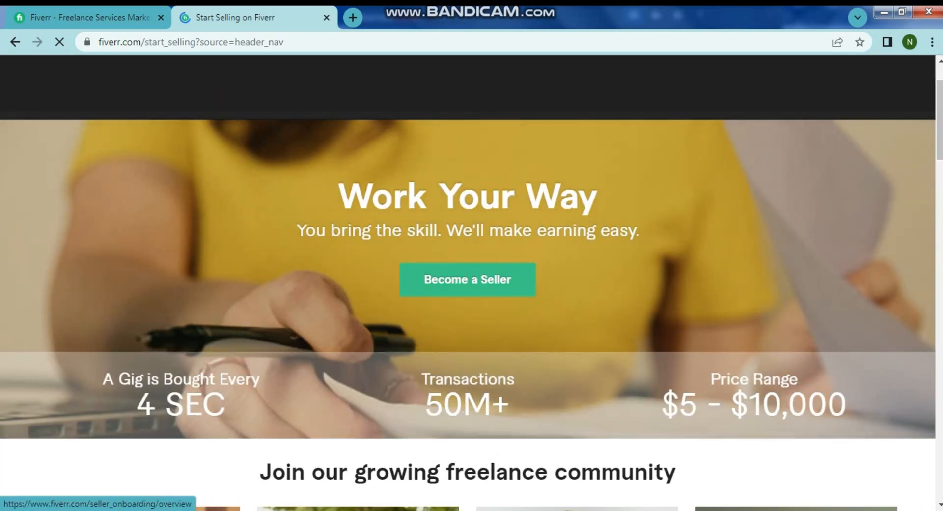
click(468, 279)
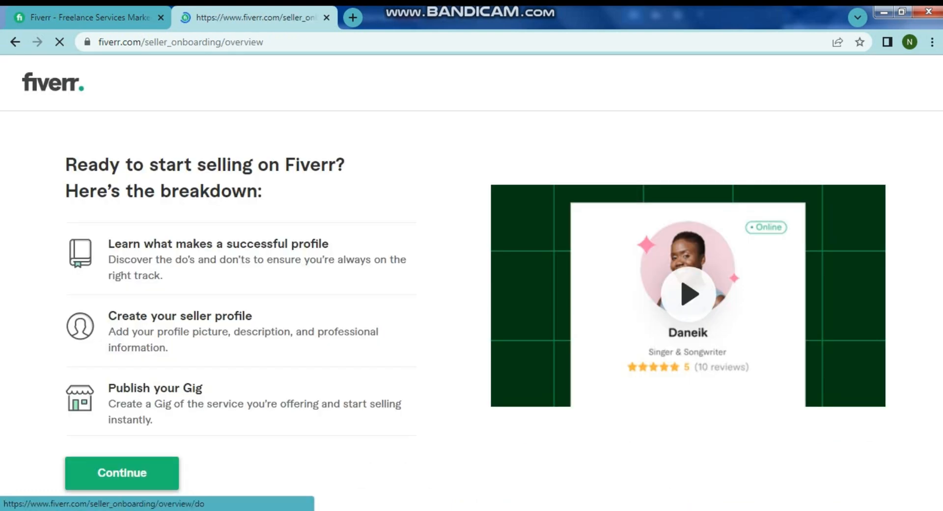
- Continue past the overview, the do's page and the don'ts page to the Personal Info form
click(122, 473)
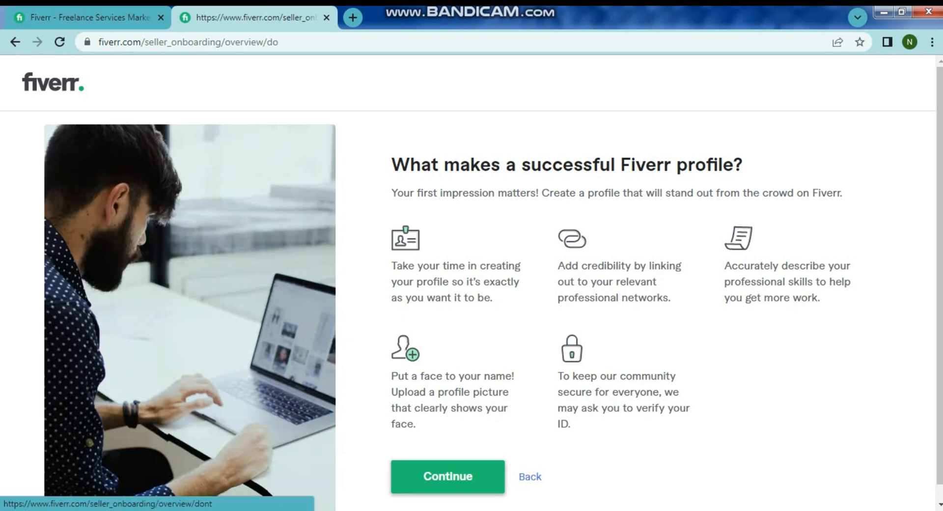
click(447, 476)
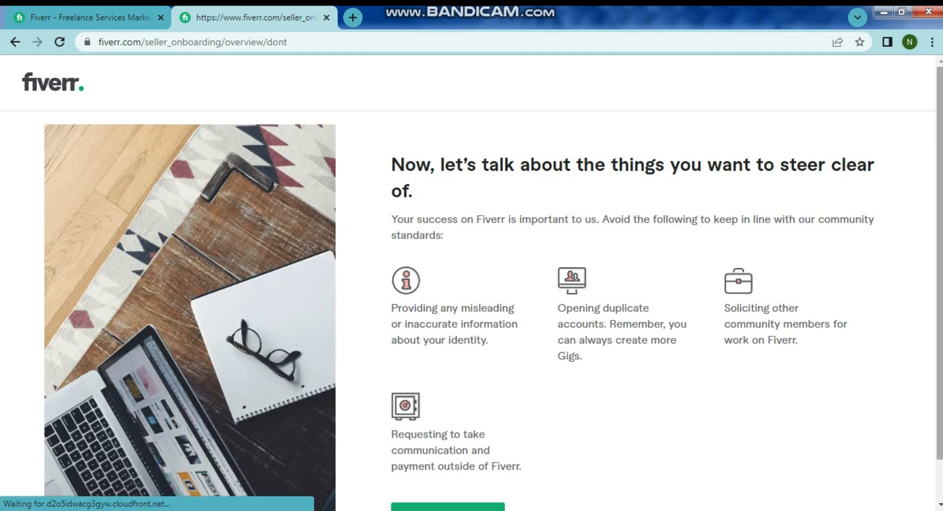
scroll(472, 289, down, 1)
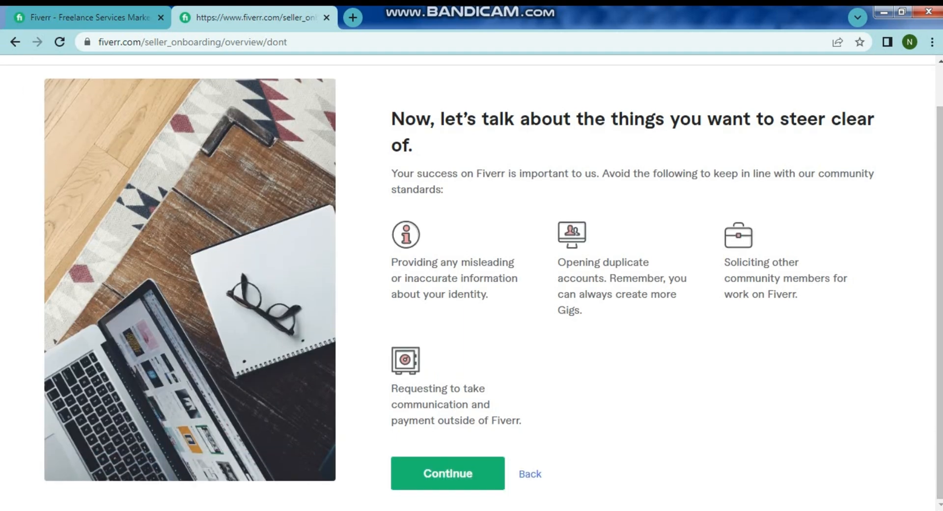
click(447, 473)
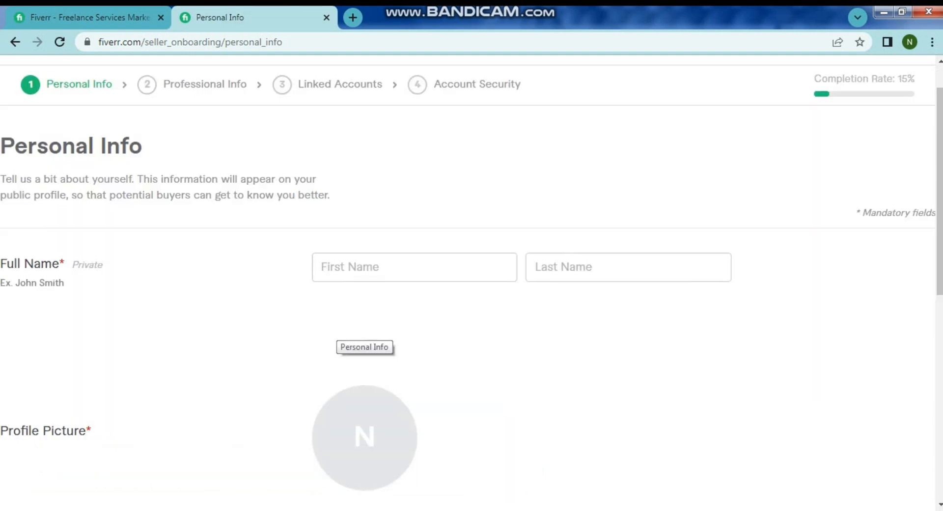
- Enter the seller's first name and last name in the Full Name fields
click(393, 267)
text(nooh)
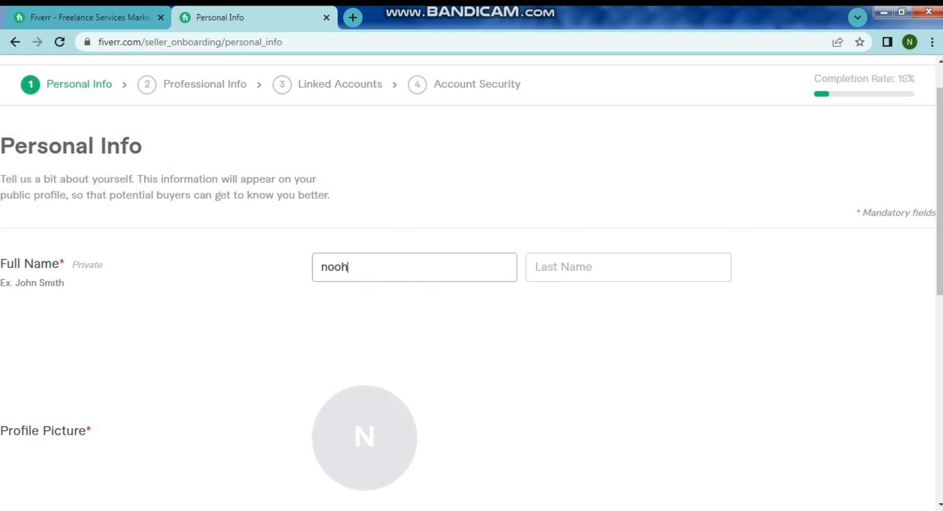
click(579, 267)
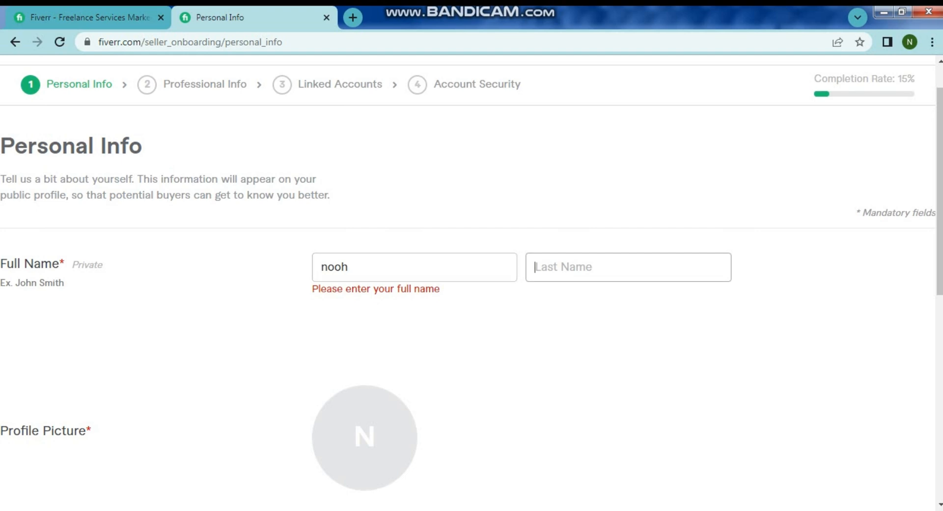
text(naeem)
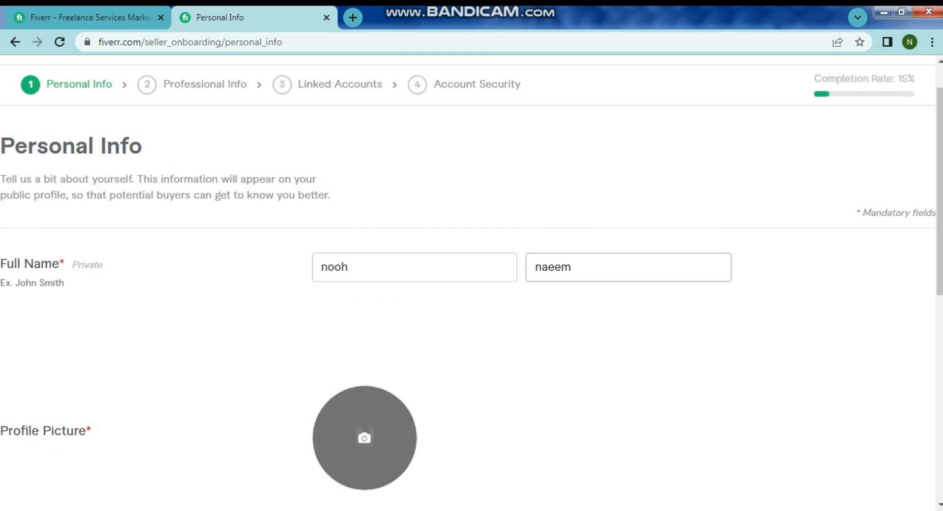
- Upload GFYX5004 from the Desktop folder as the profile picture
scroll(472, 275, down, 1)
scroll(472, 275, down, 2)
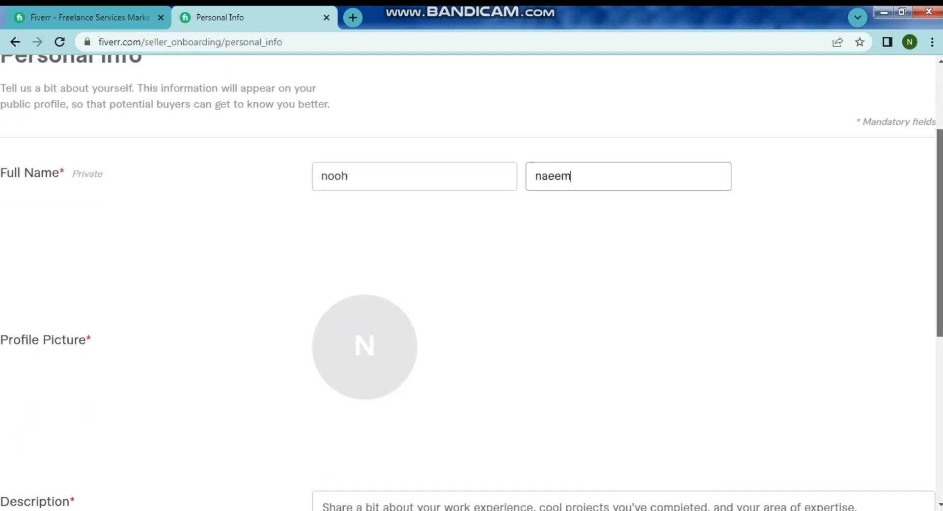
click(364, 344)
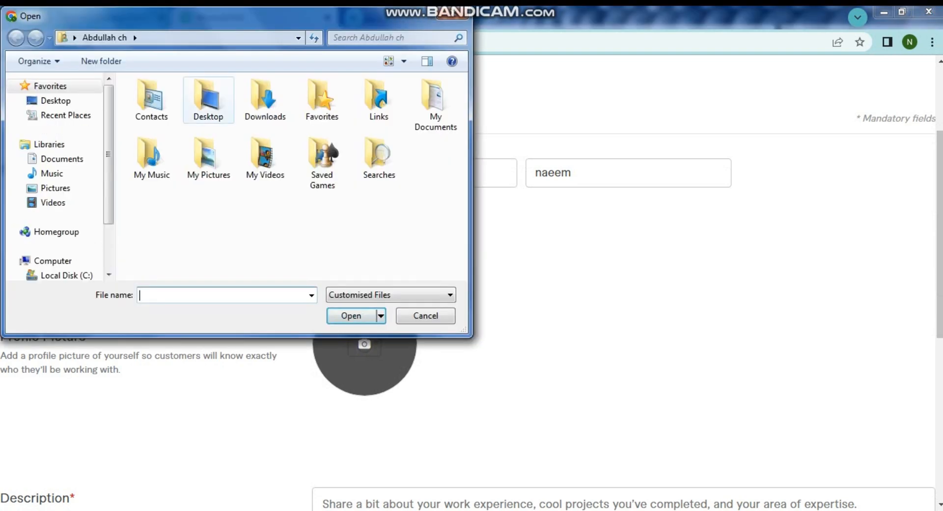
double_click(207, 101)
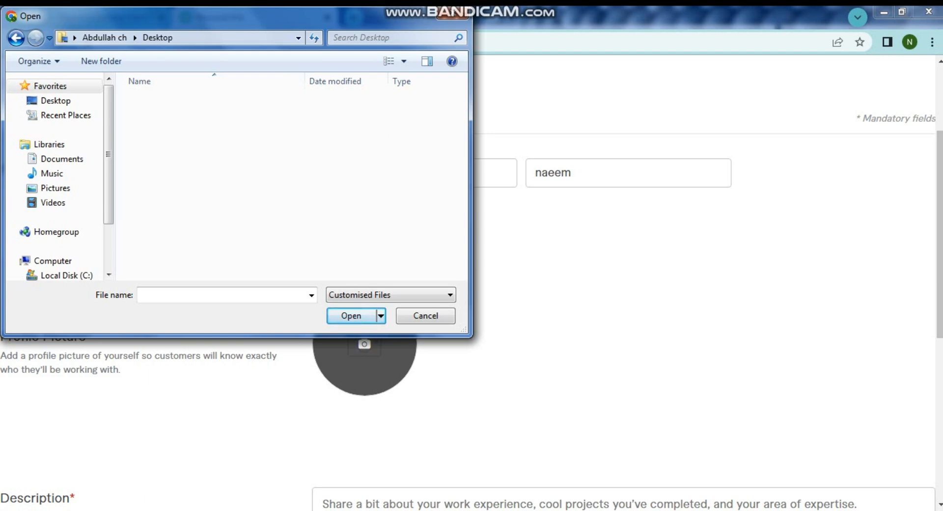
click(248, 117)
click(351, 316)
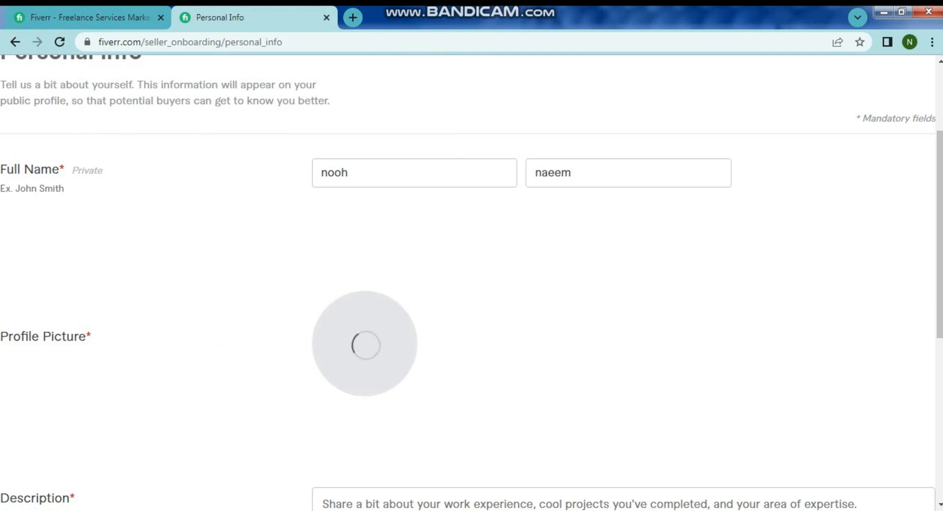
scroll(472, 283, down, 2)
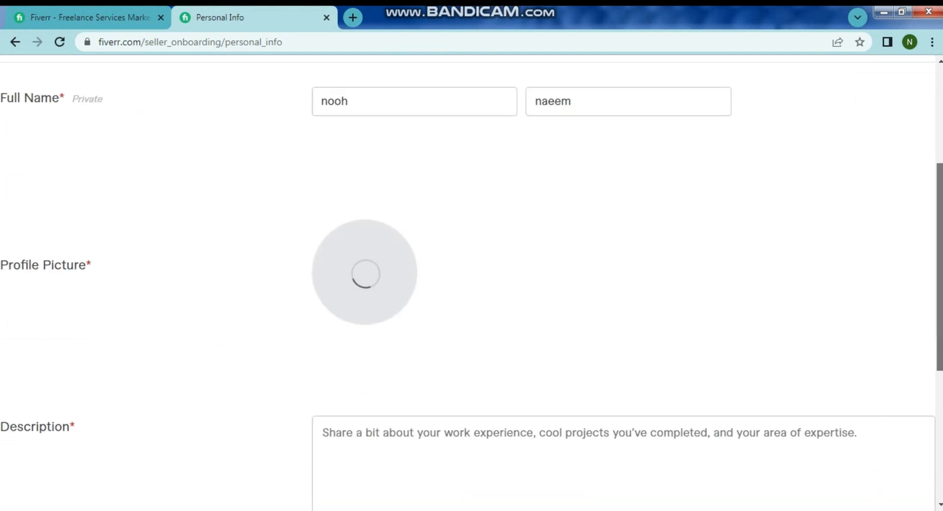
scroll(472, 282, down, 2)
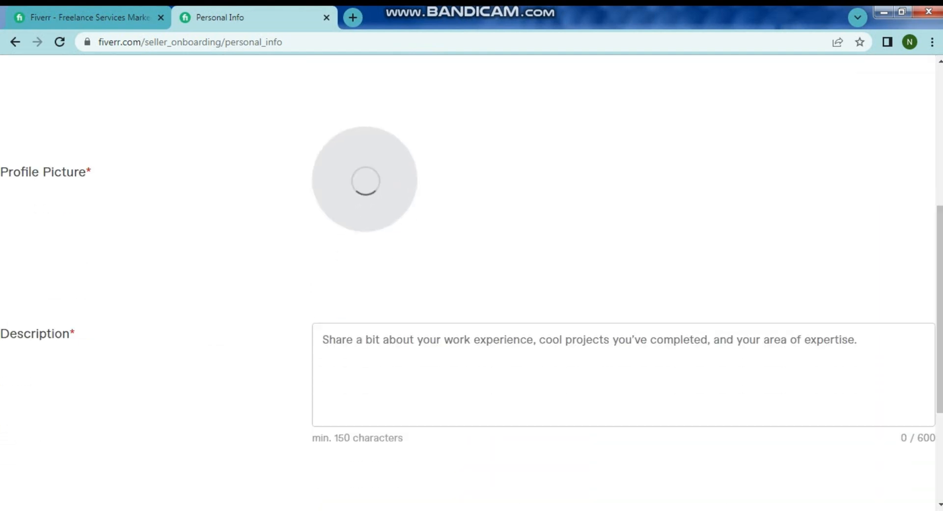
- Fill the profile description with placeholder filler text
click(624, 375)
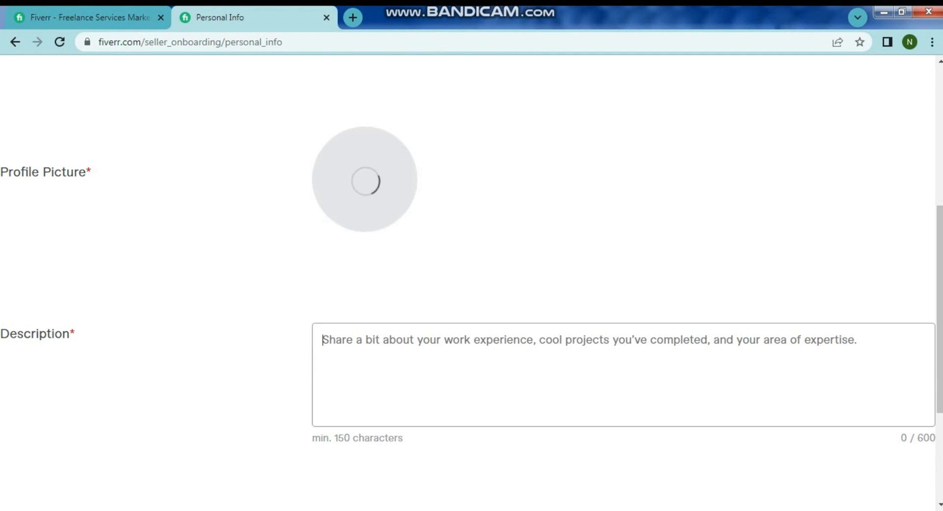
text(zzzzzzrtrytythghgfhghgfgdfadfgafdsferewfdfggdfdgdfgdfgdffg)
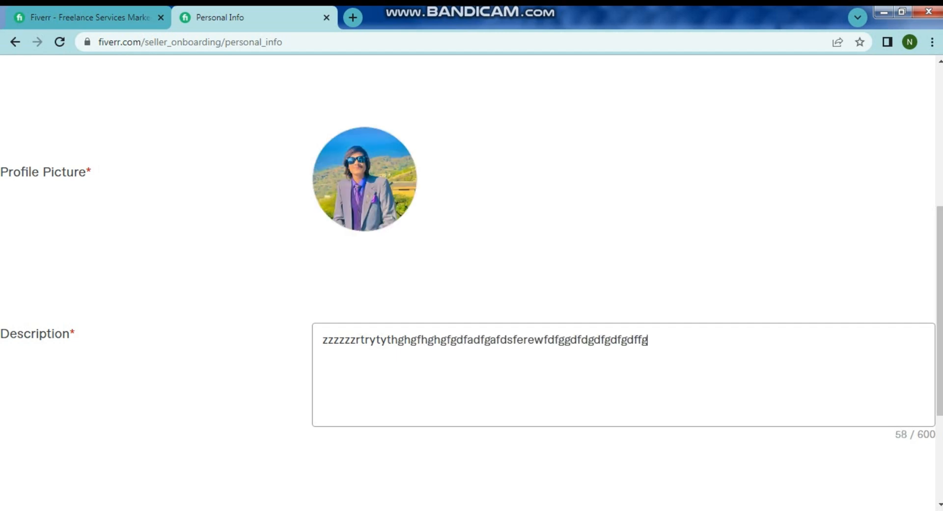
text(dfsggerfdfddrerertetertrgerdfafdsfdsfadsfdfdsfdsafdfdsfdfadsfdfdsafdsfdsfdsfdsfdgfdfgfgtdrgfgftererer)
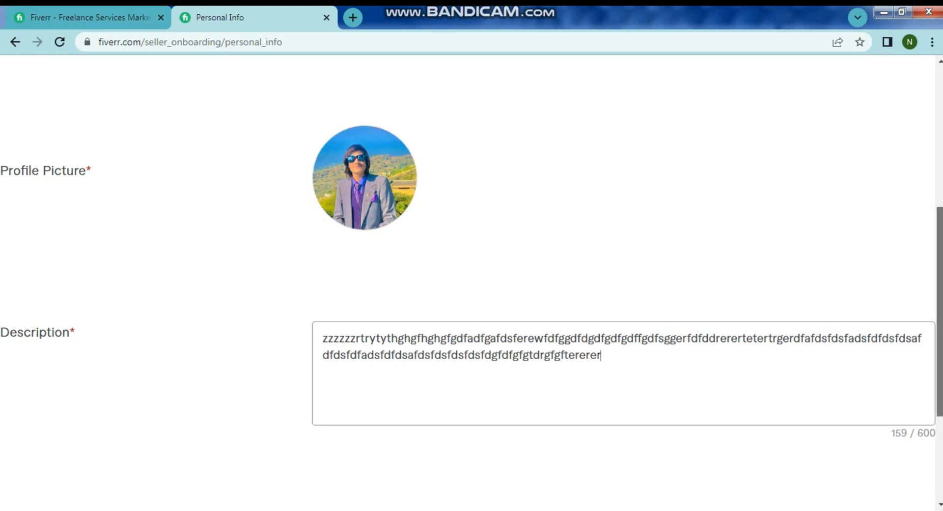
scroll(472, 283, down, 4)
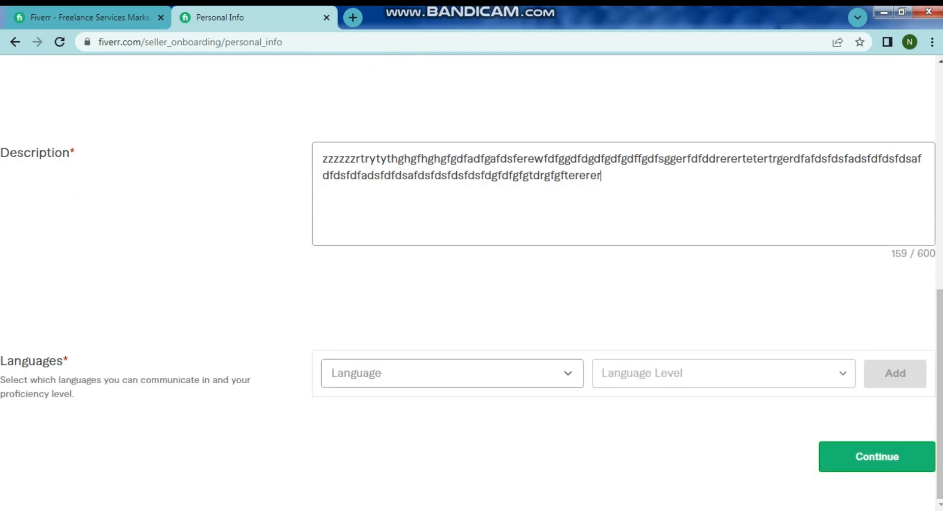
- Add English at Fluent level to languages and continue to Professional Info
click(452, 373)
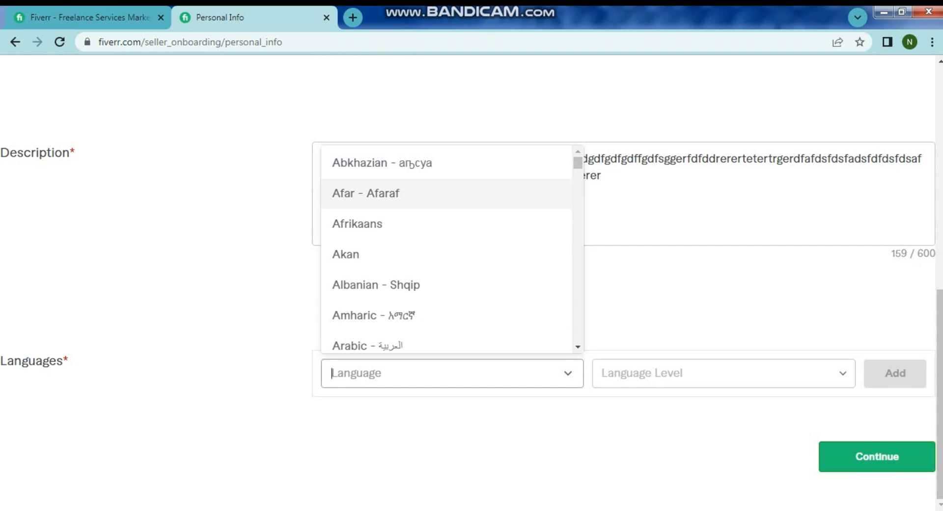
text(en)
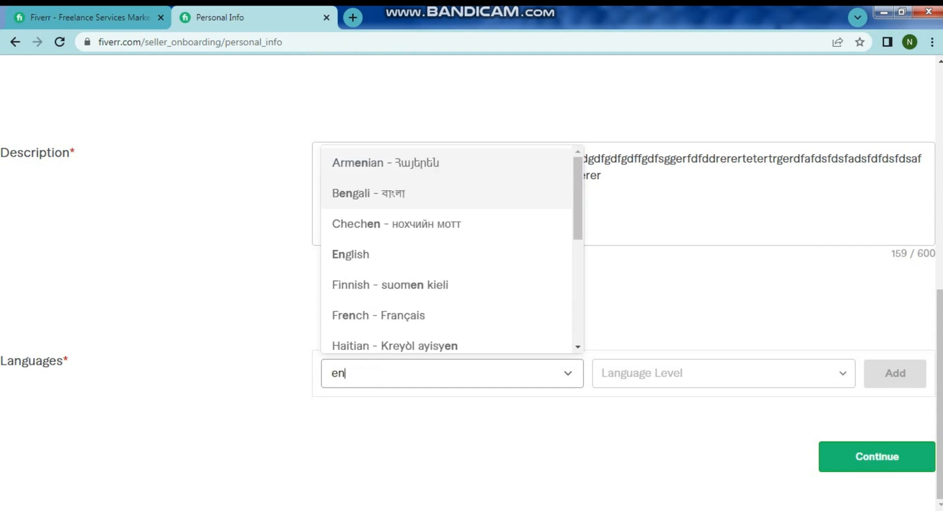
key(Return)
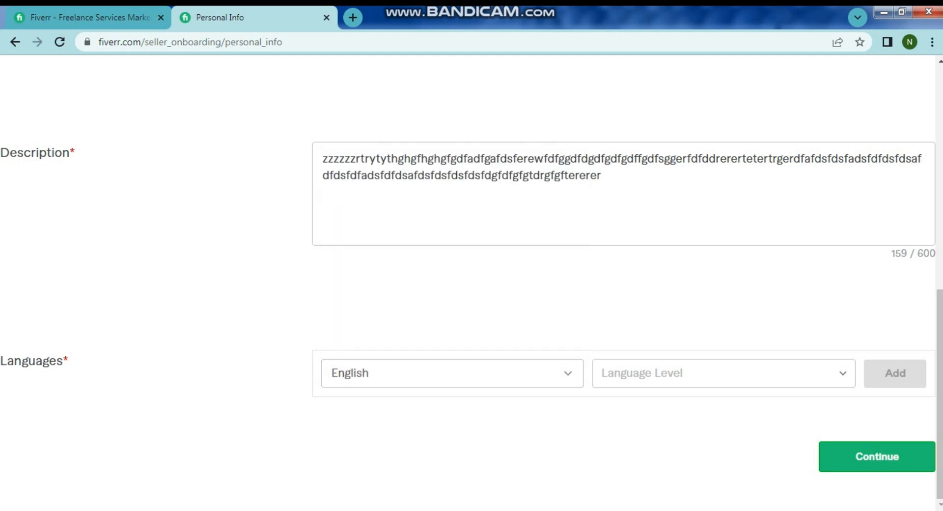
click(698, 373)
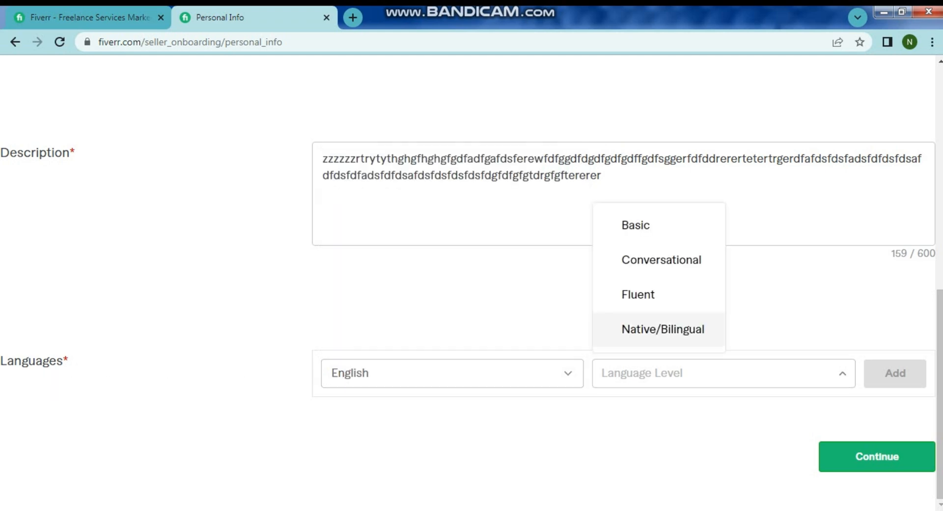
key(Return)
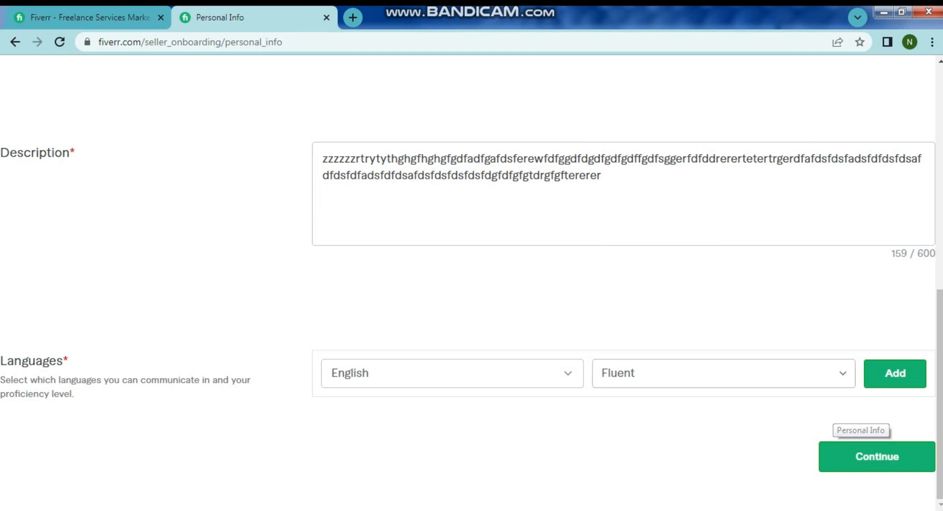
click(830, 374)
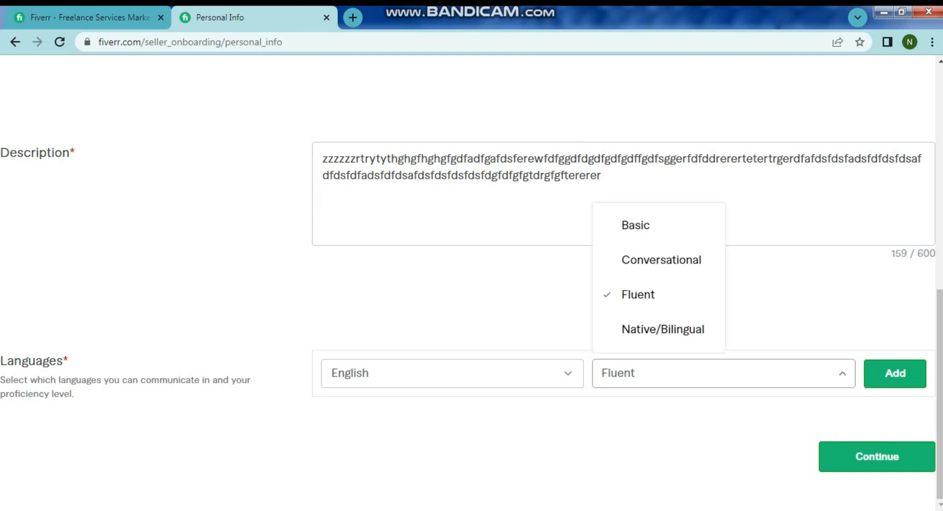
click(830, 374)
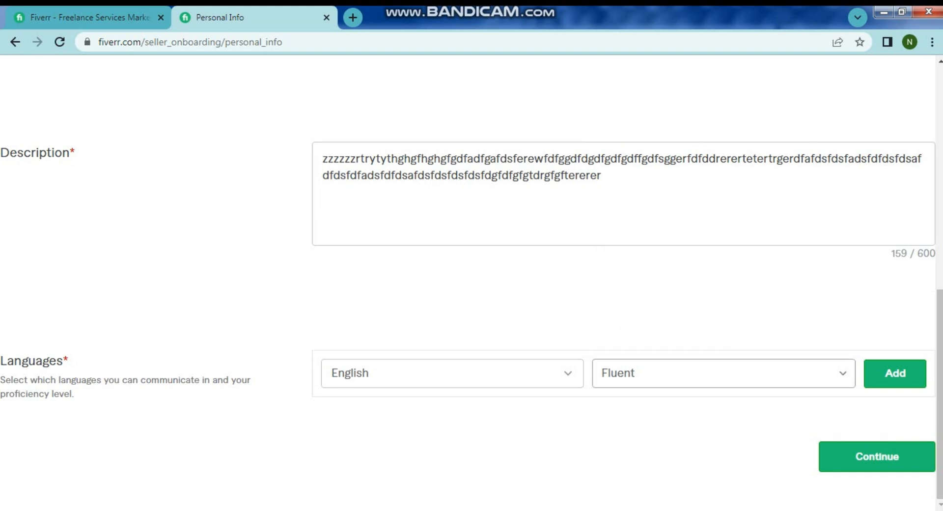
click(830, 374)
click(830, 375)
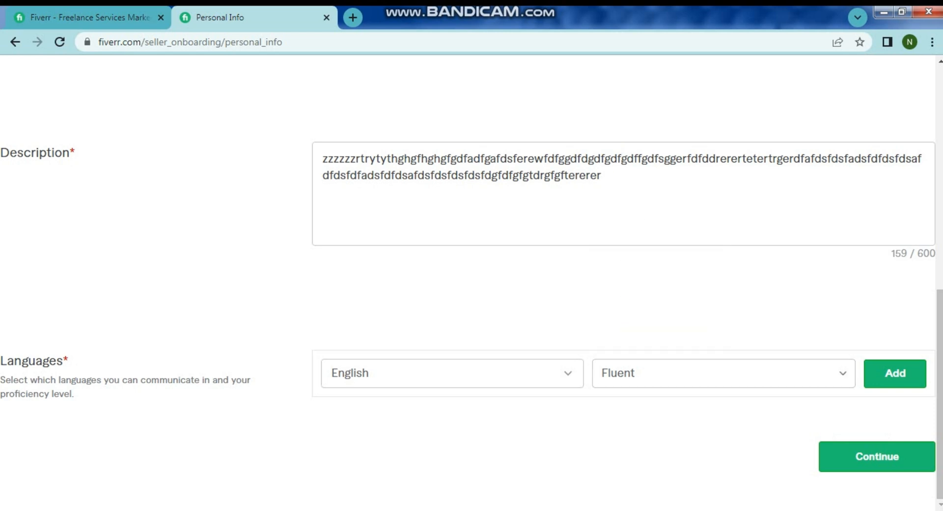
click(895, 373)
click(878, 471)
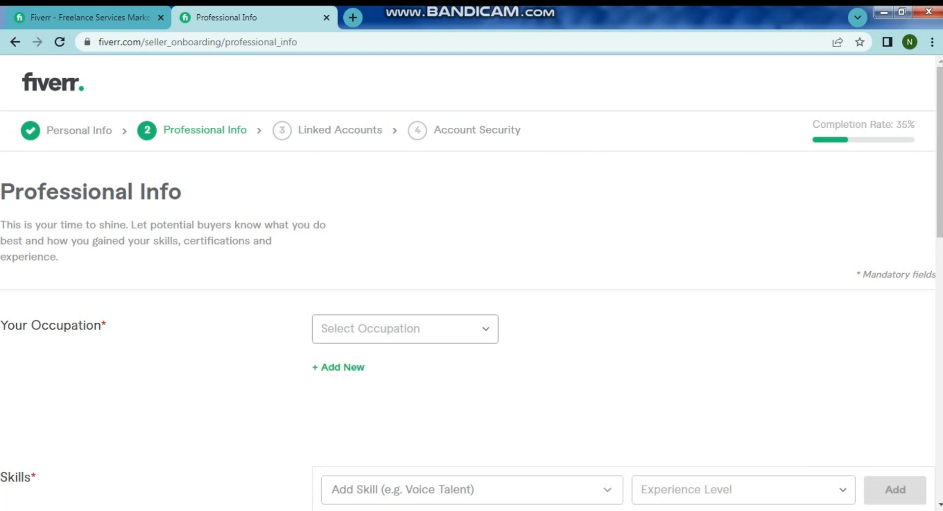
- Choose Graphics & Design as the occupation
click(406, 329)
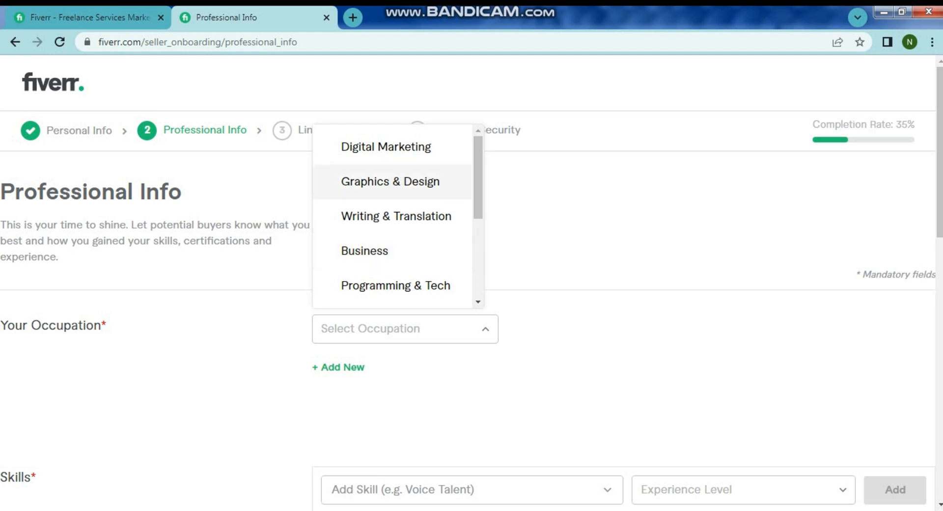
scroll(479, 196, down, 1)
scroll(398, 217, down, 3)
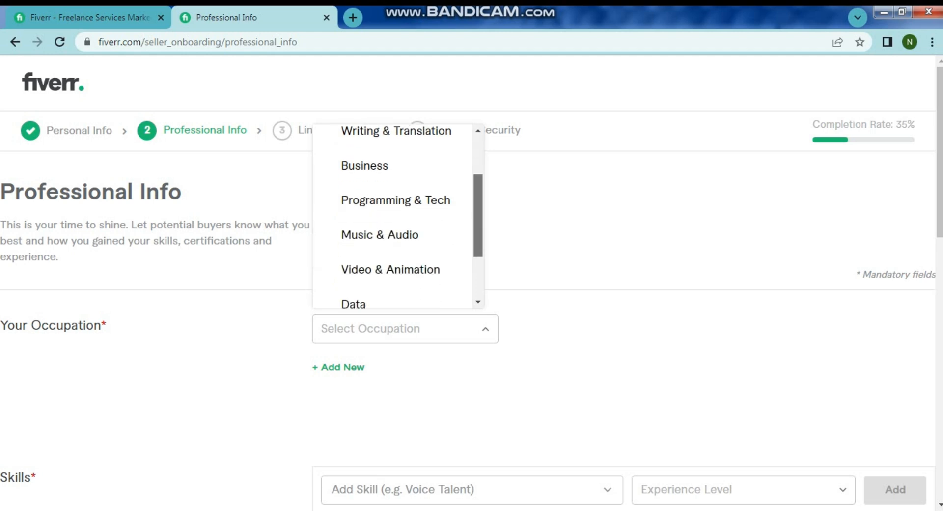
scroll(398, 217, up, 3)
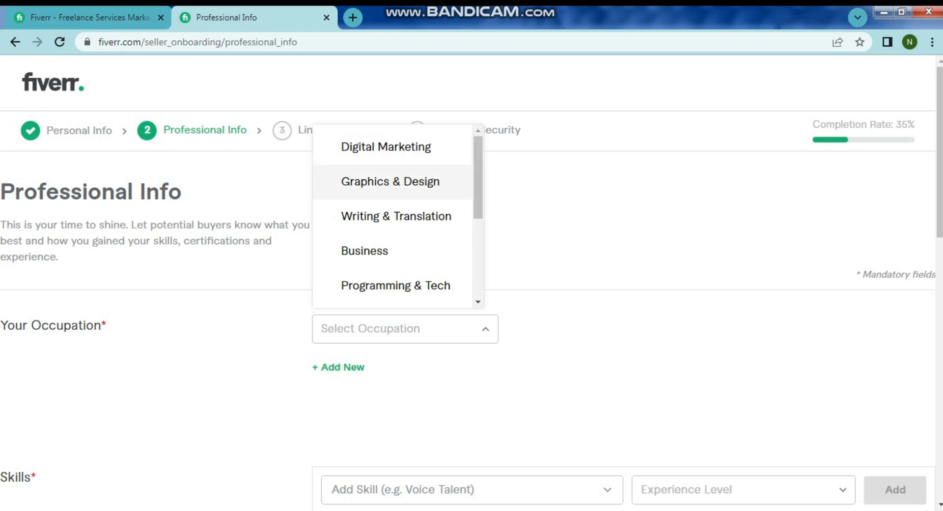
click(391, 182)
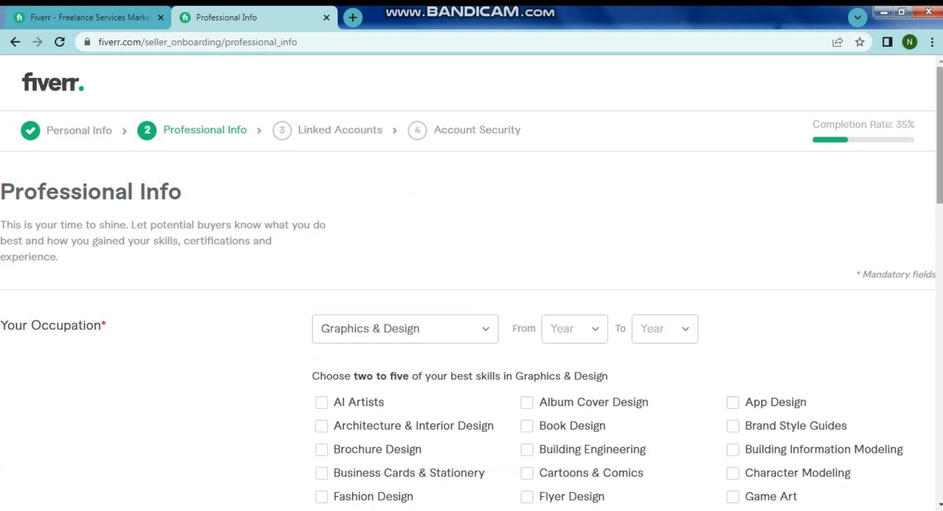
- Tick Architecture & Interior Design, Building Engineering and Building Information Modeling, then begin typing 'cost estim' as a skill
scroll(472, 284, down, 4)
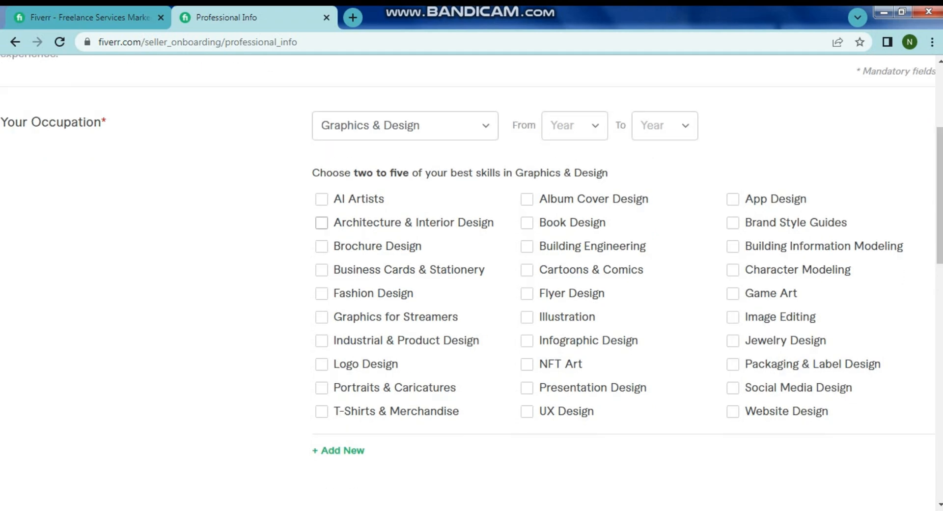
click(321, 223)
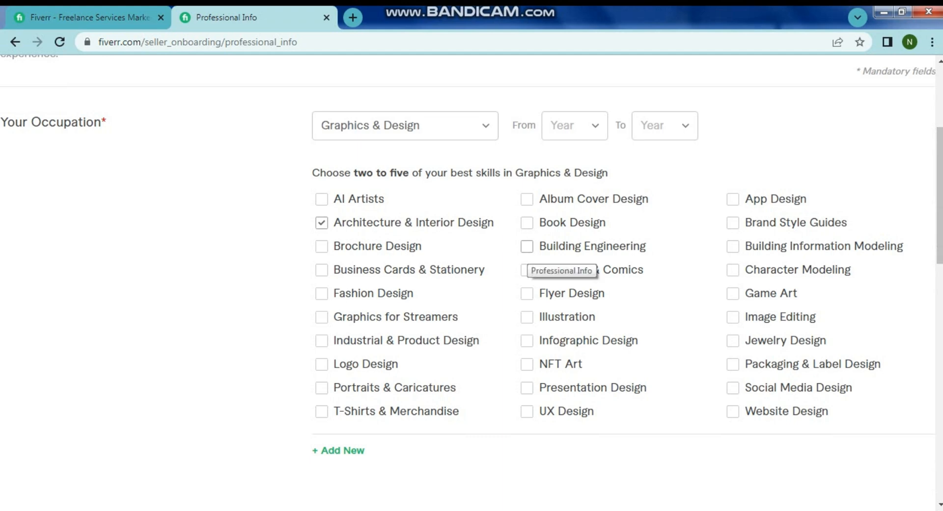
click(527, 246)
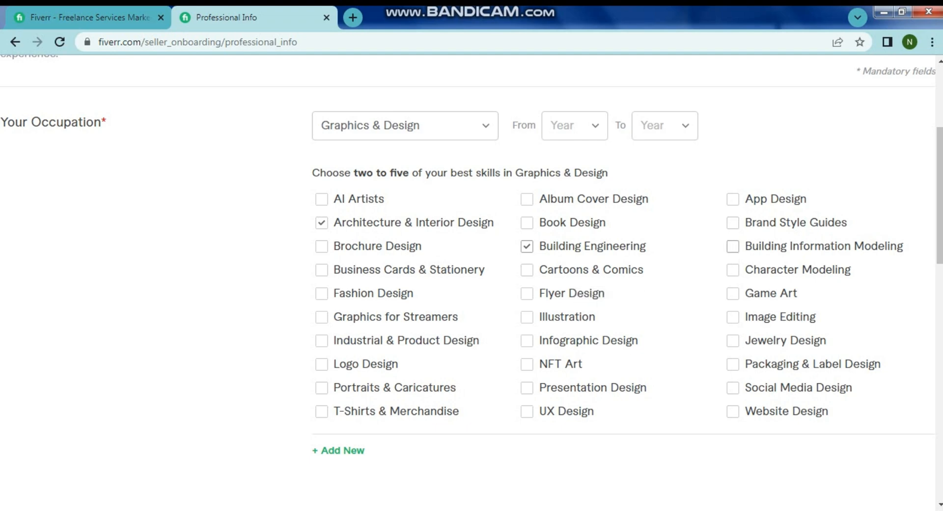
click(733, 246)
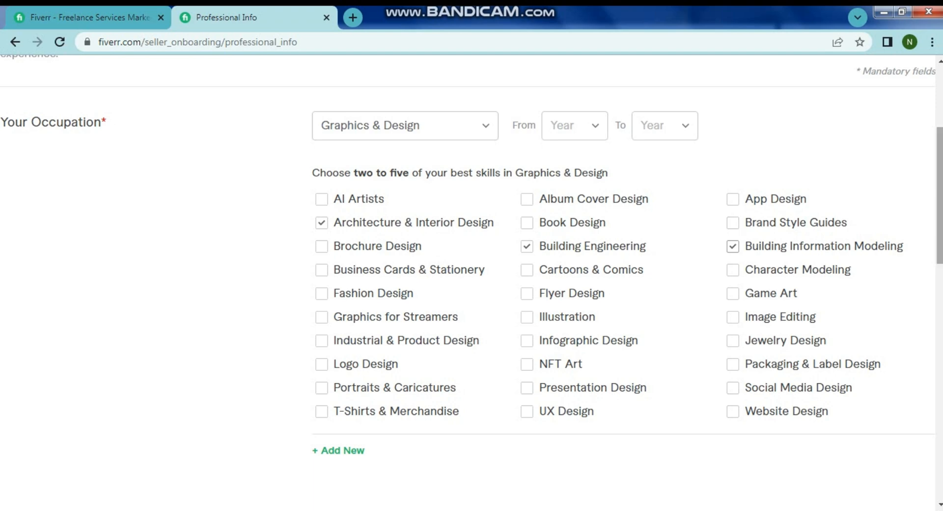
scroll(472, 283, down, 5)
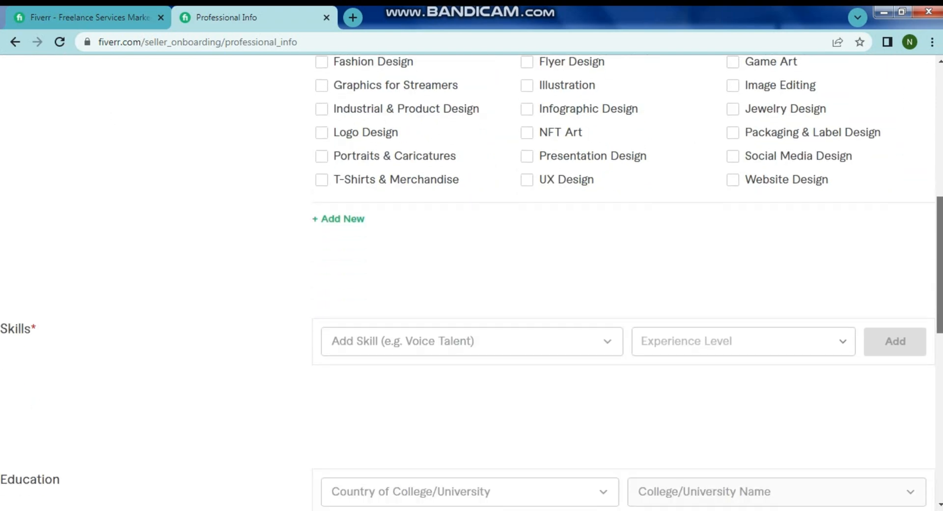
scroll(472, 282, down, 1)
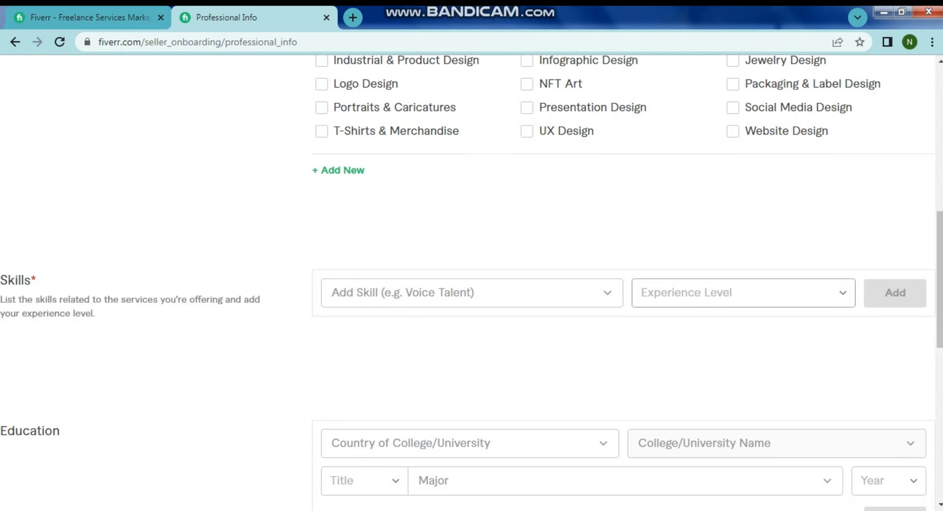
click(471, 293)
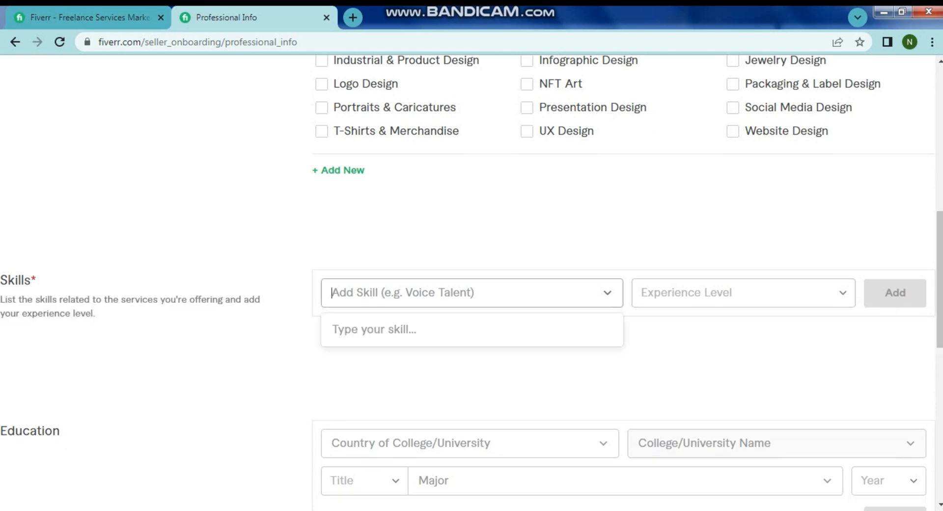
text(cos)
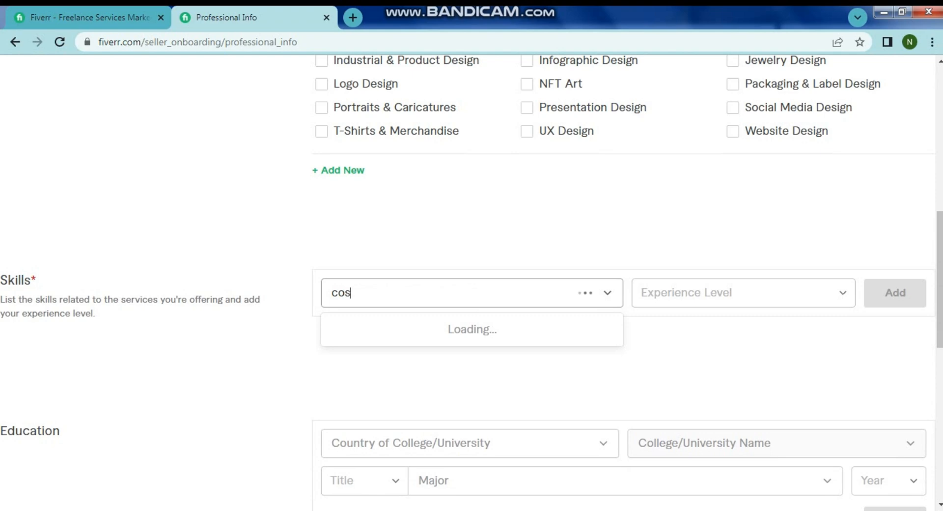
text(t estim)
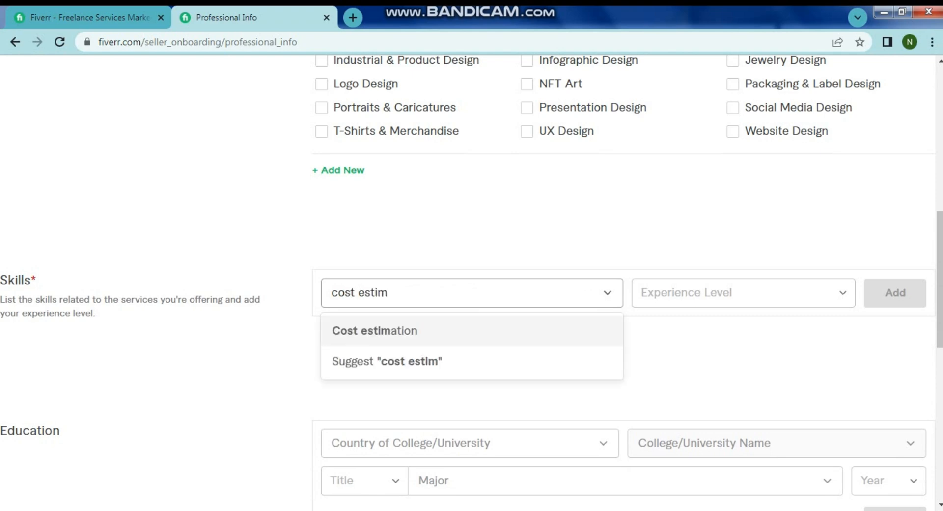
- Add 'Cost estimation' to the skills list at Expert experience level
key(Return)
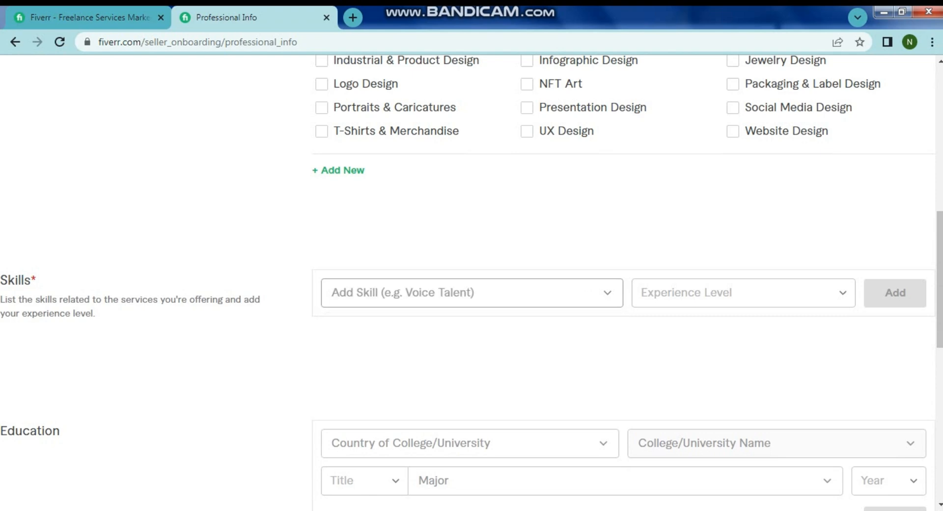
click(744, 293)
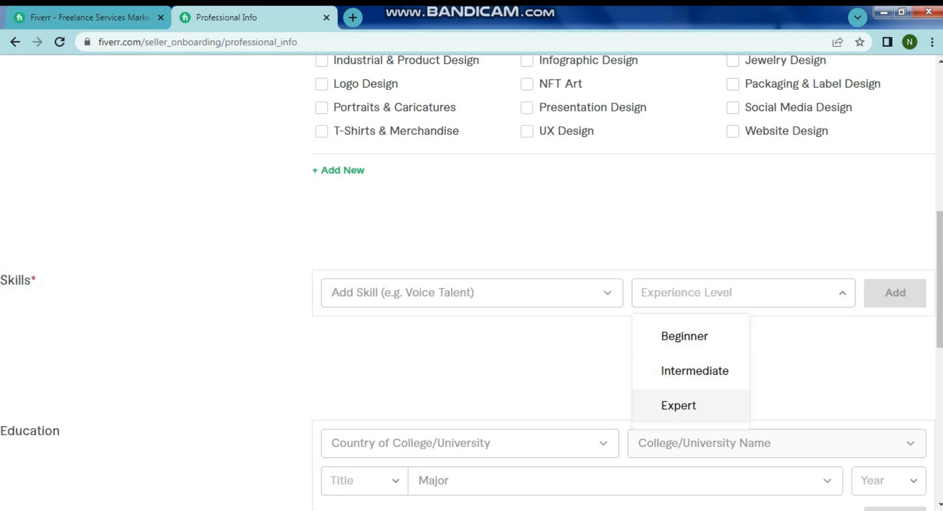
click(679, 406)
click(471, 293)
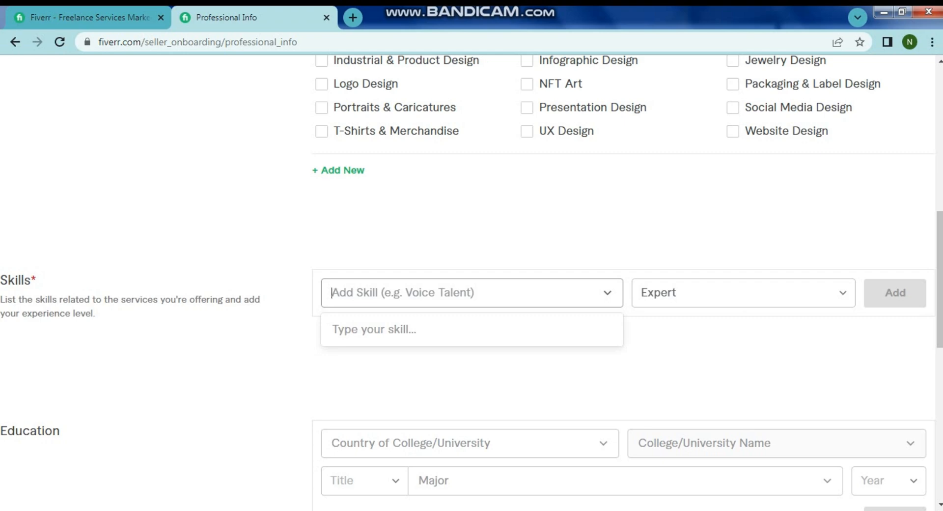
text(co)
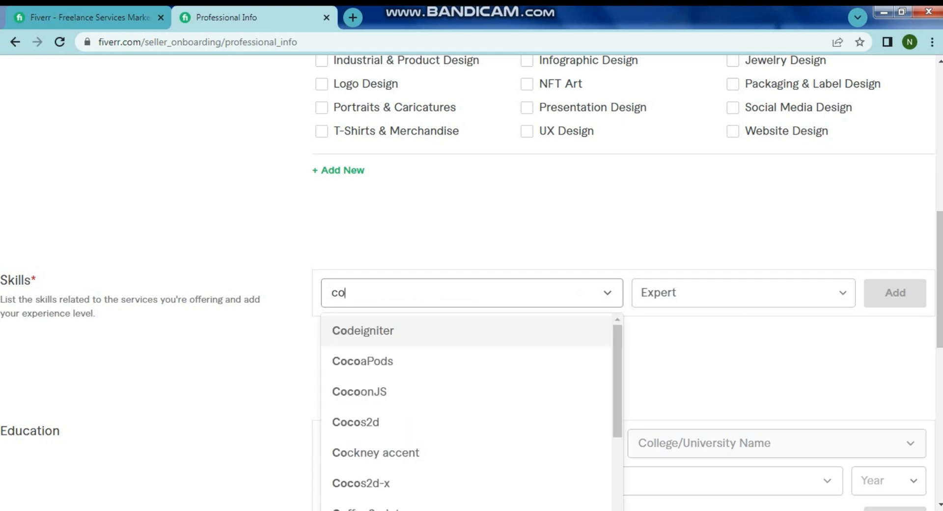
text(st estima)
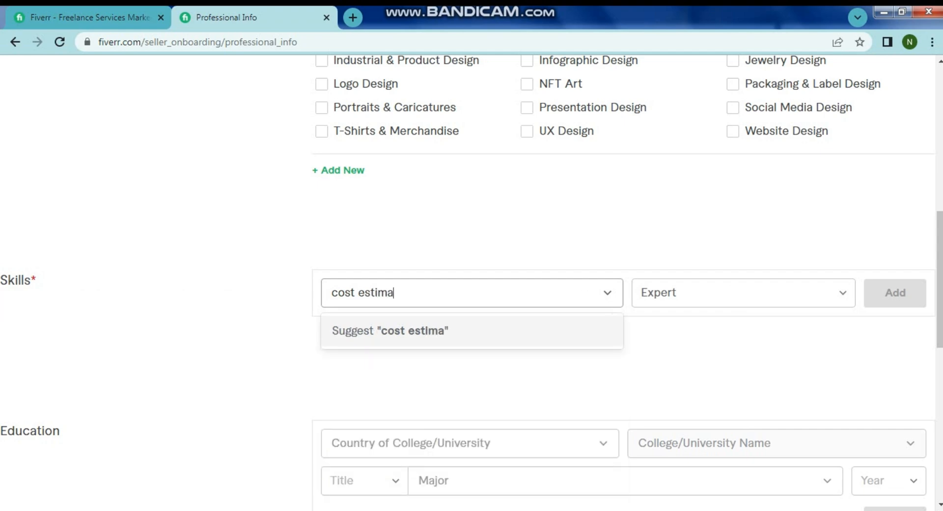
text(tion)
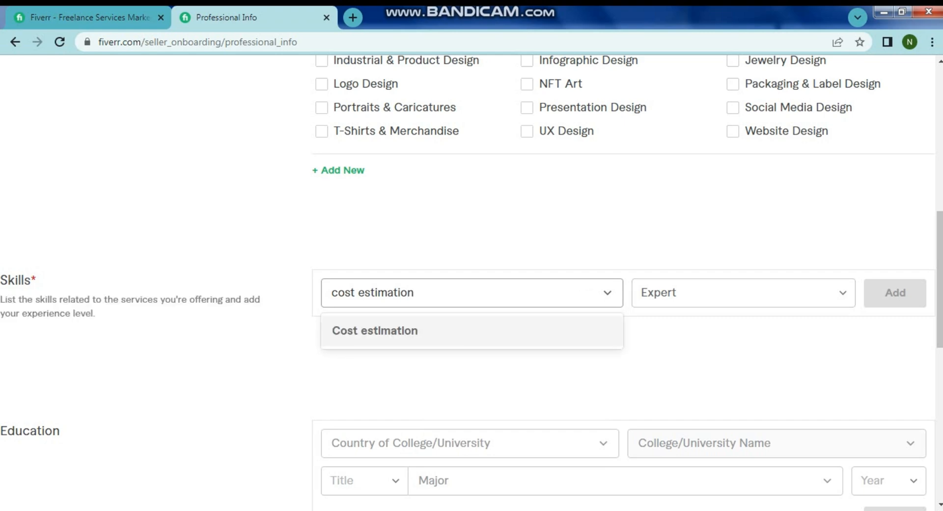
key(Return)
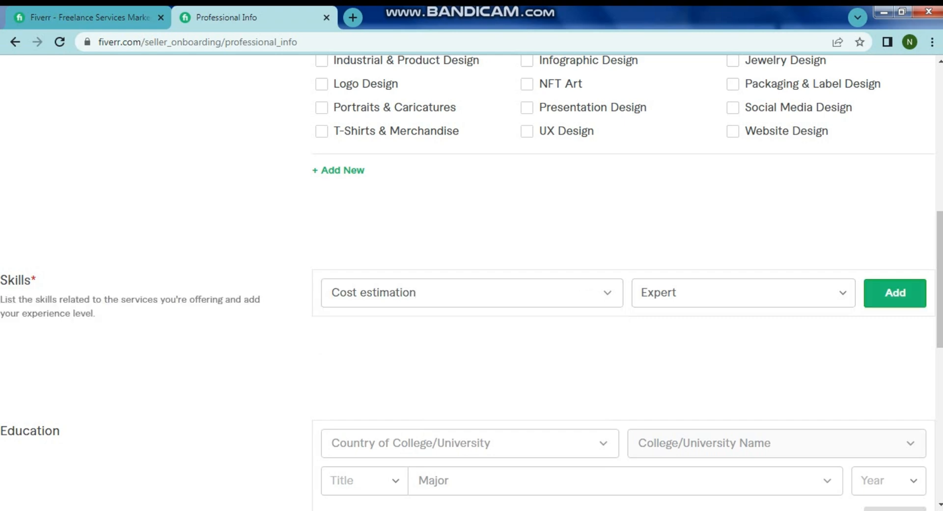
click(895, 293)
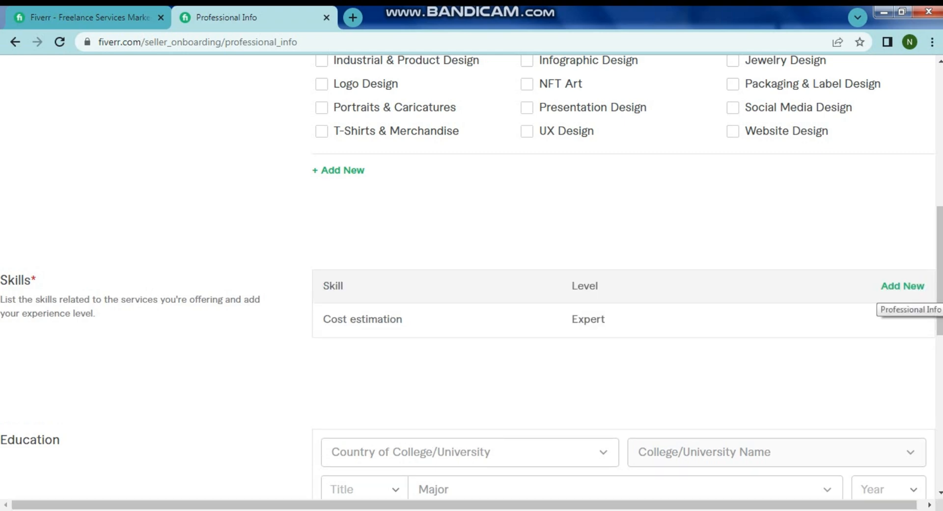
scroll(940, 275, down, 1)
scroll(472, 277, down, 4)
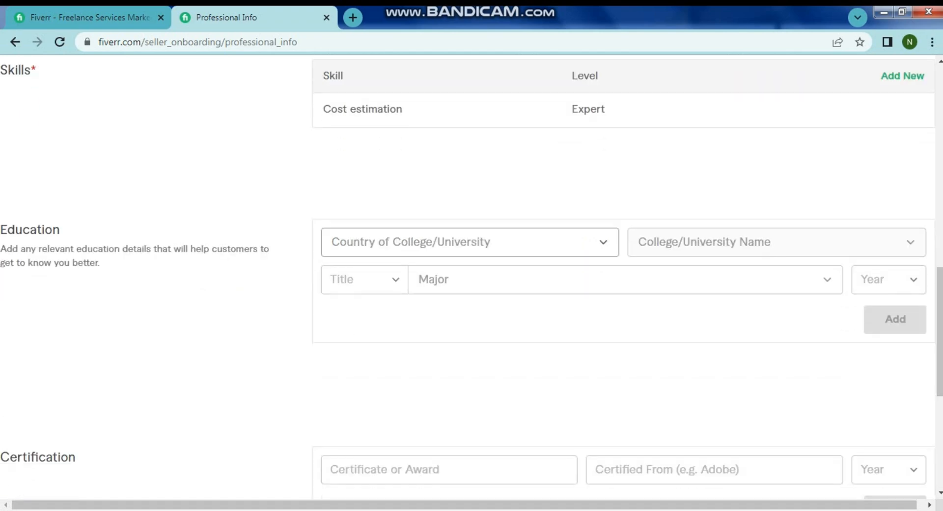
- Set the education country to Pakistan and college to Mirpur University of Science and Technology (MUST)
click(470, 242)
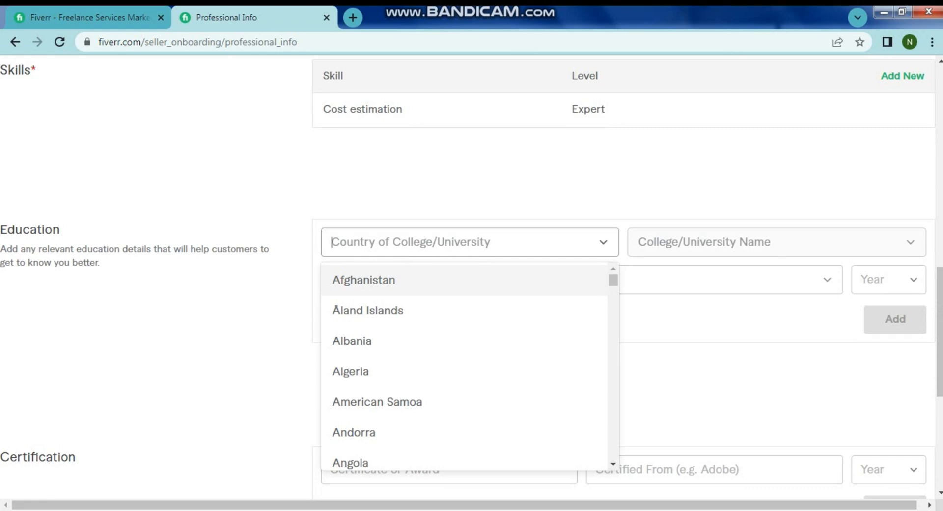
text(paki)
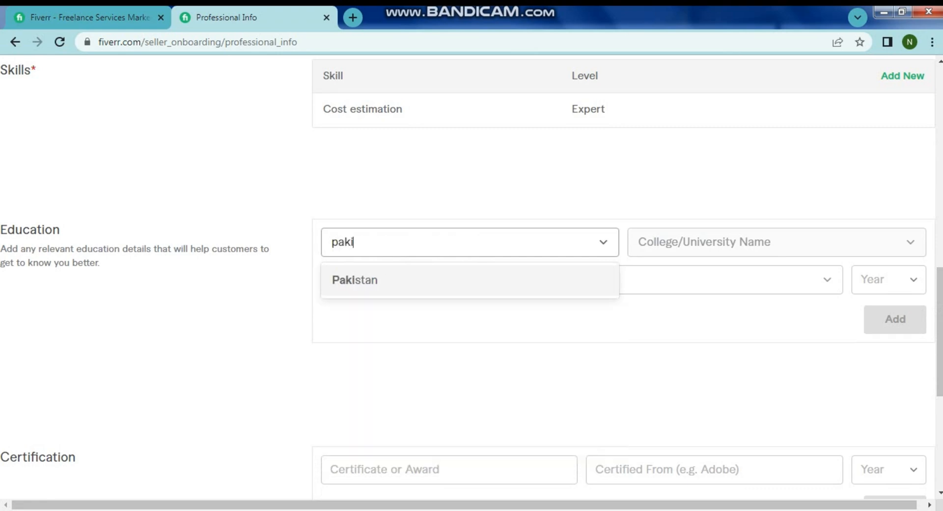
key(Return)
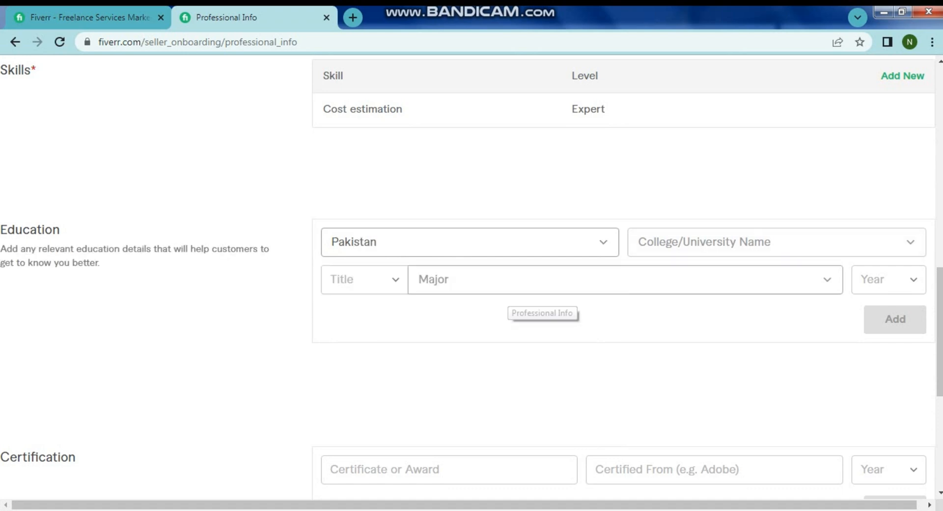
click(776, 242)
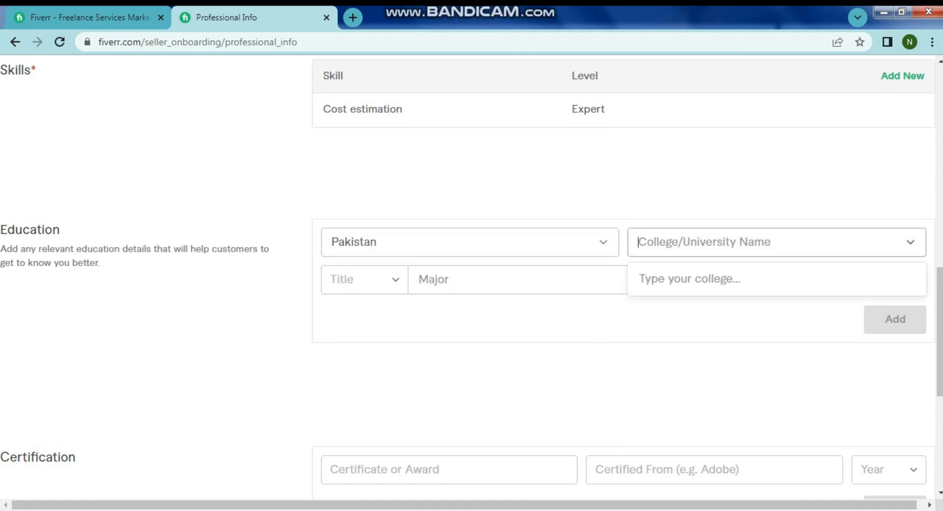
text(mu)
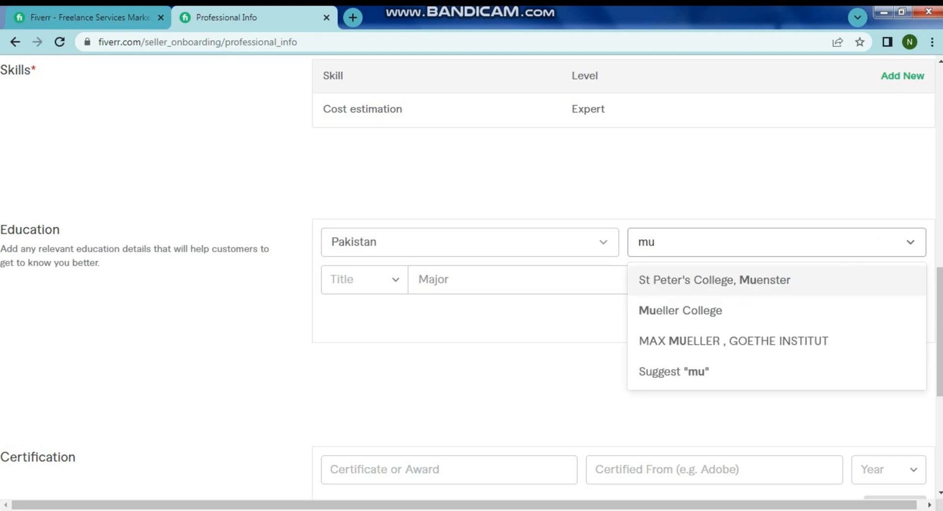
key(BackSpace)
text(l)
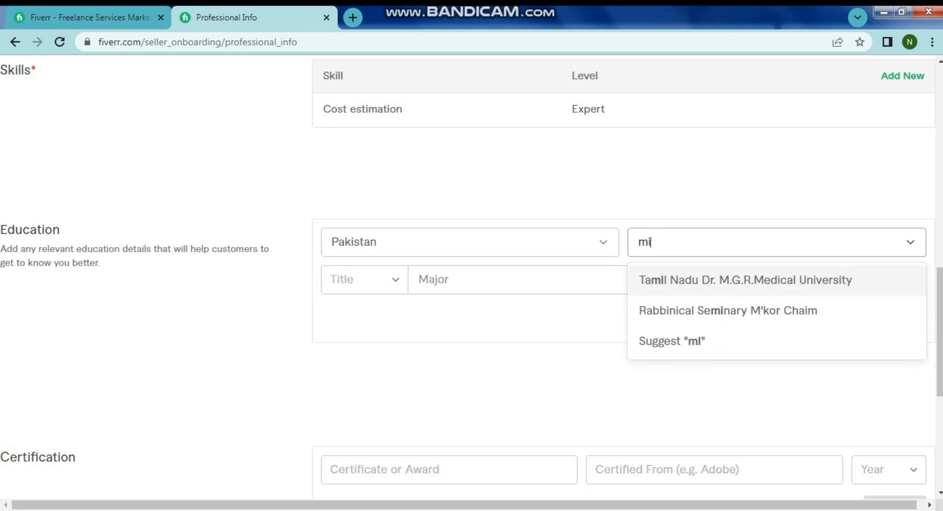
text(r)
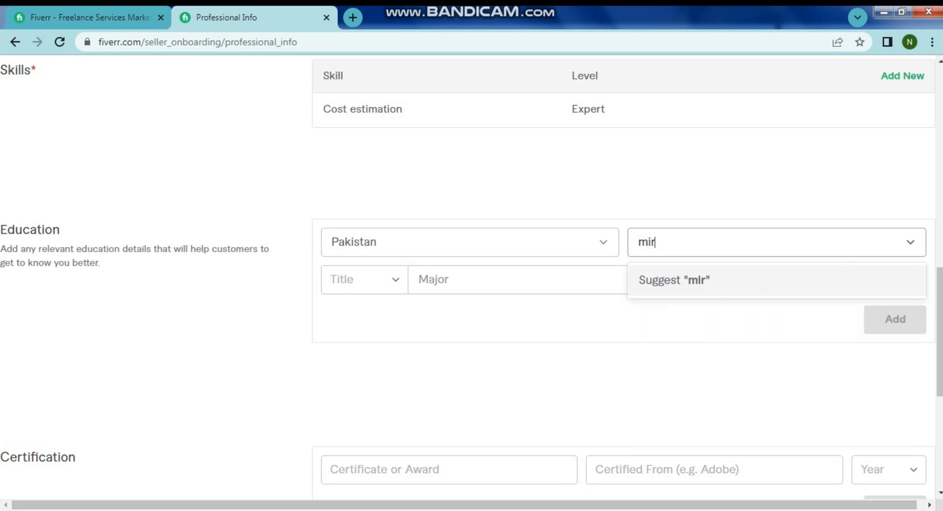
text(pur )
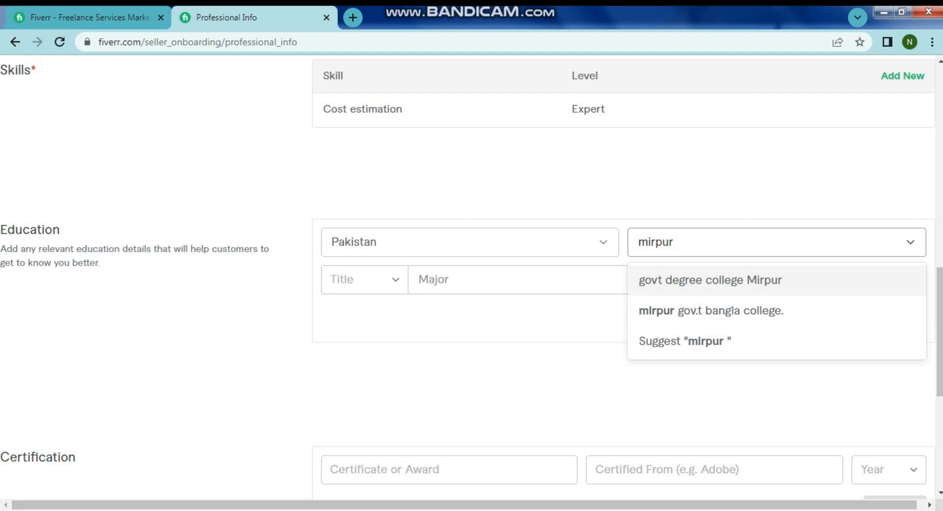
text(un)
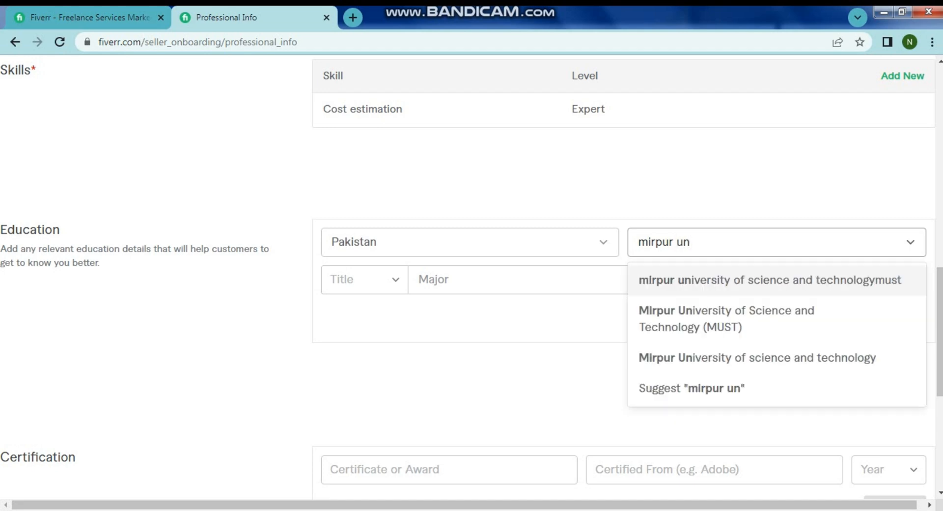
key(Down)
key(Return)
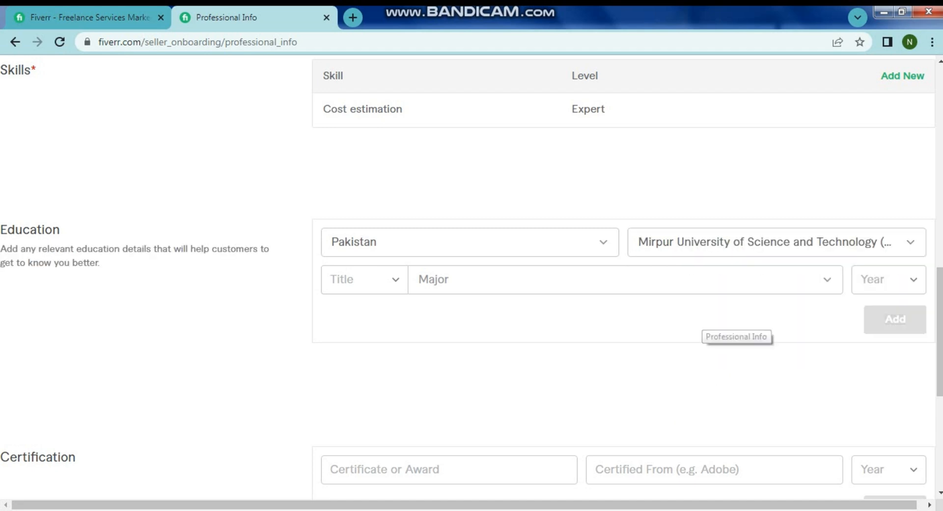
- Choose B.Sc. as the degree title with civil engineering as the major
click(365, 280)
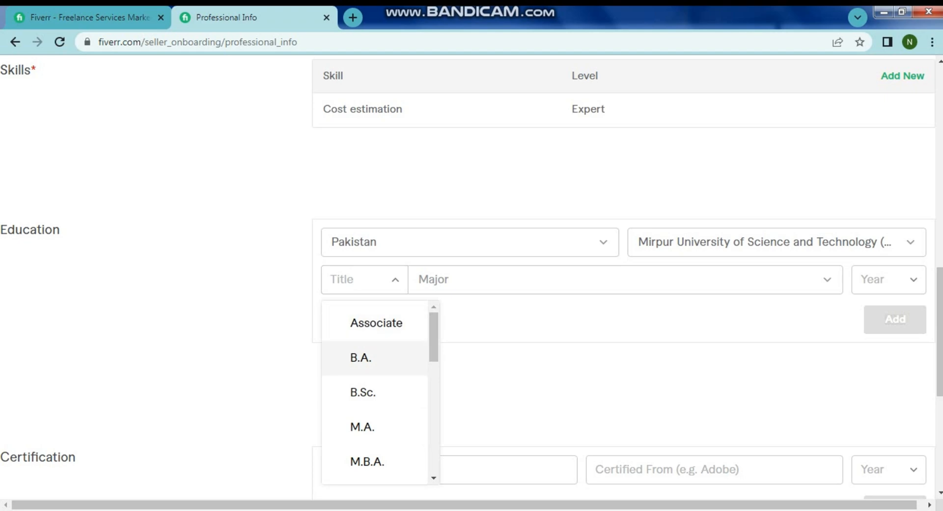
scroll(434, 339, down, 2)
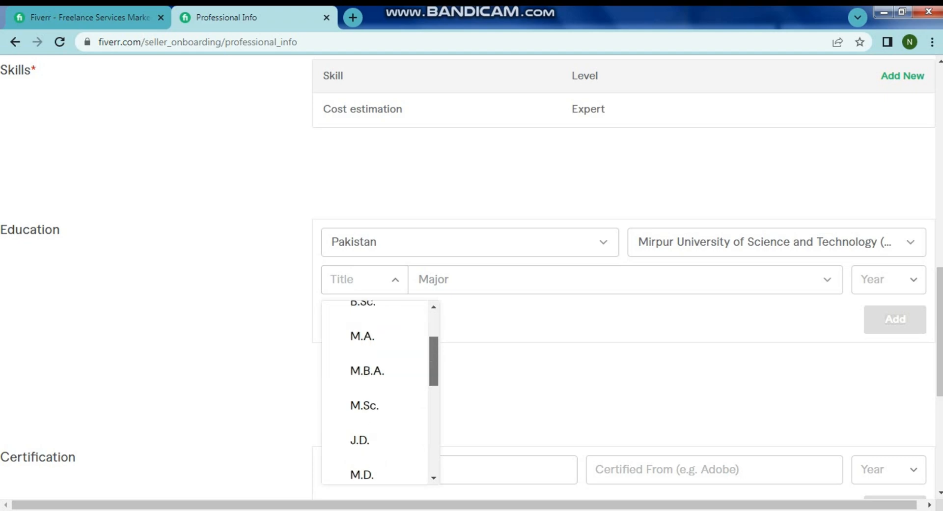
scroll(378, 393, down, 5)
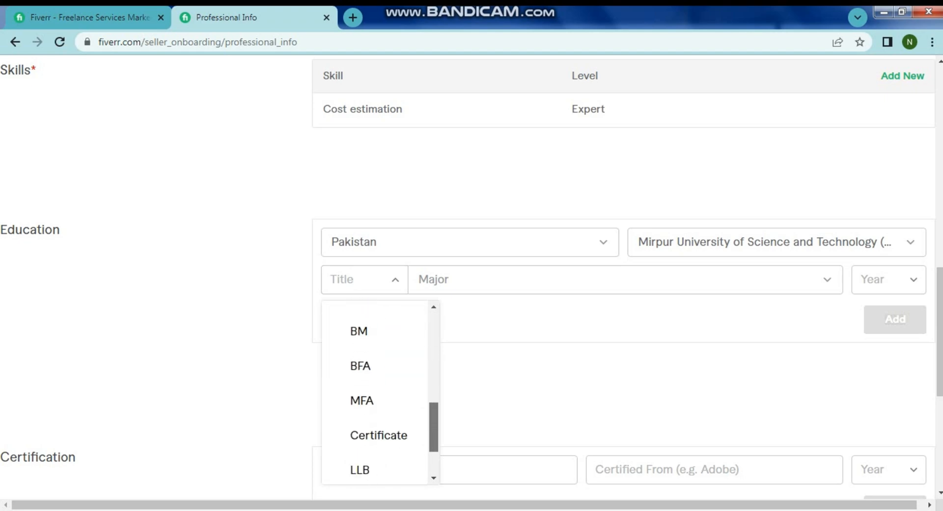
scroll(379, 393, down, 1)
scroll(378, 393, up, 6)
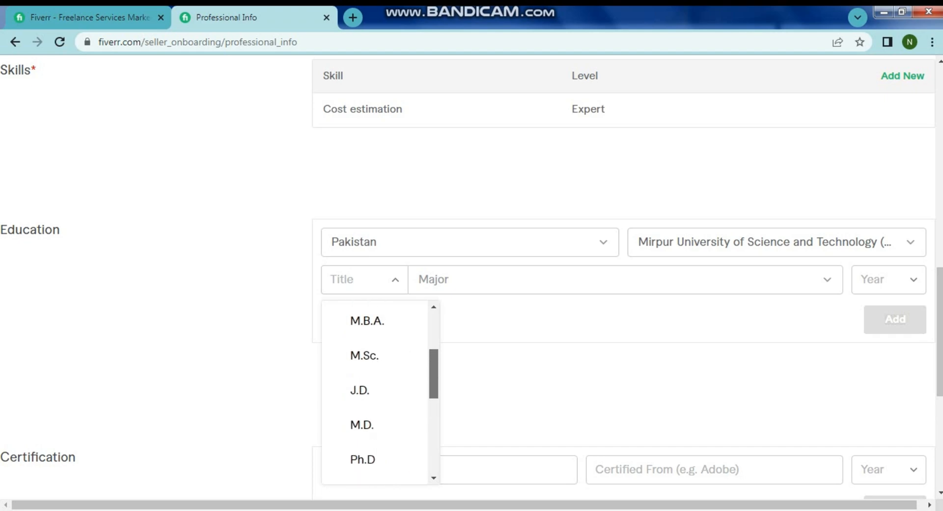
scroll(373, 392, up, 1)
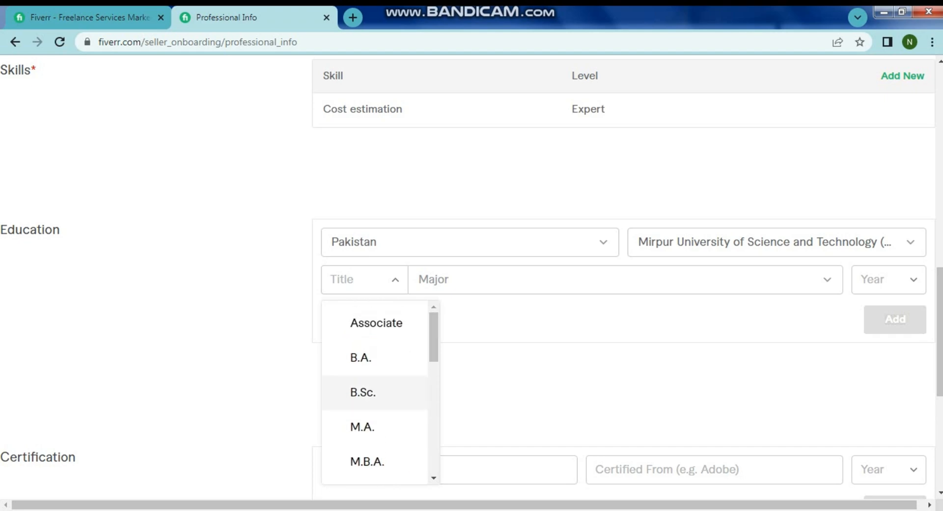
click(374, 392)
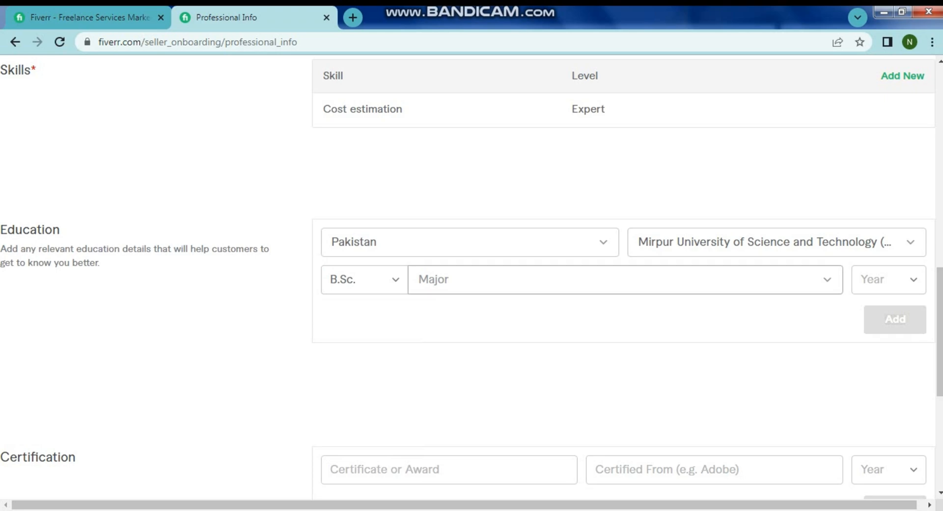
click(625, 279)
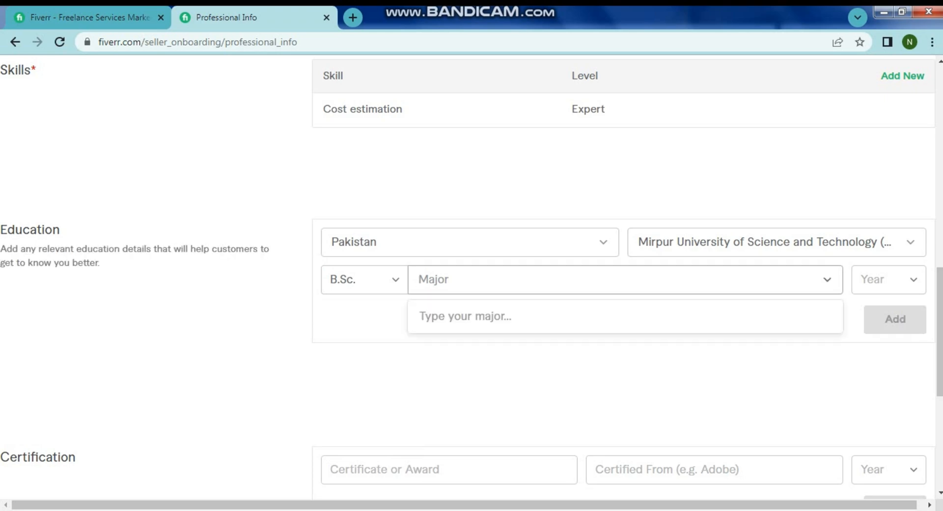
click(625, 280)
text(c)
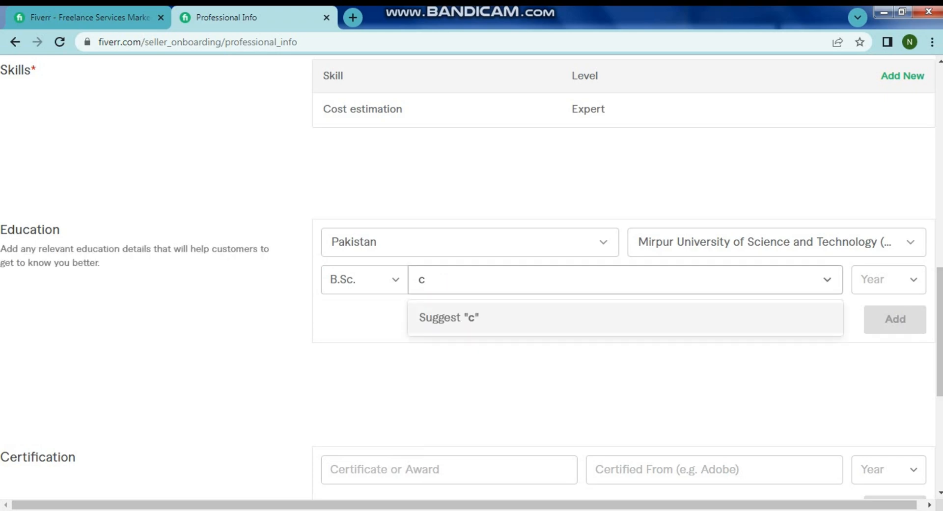
text(ivil)
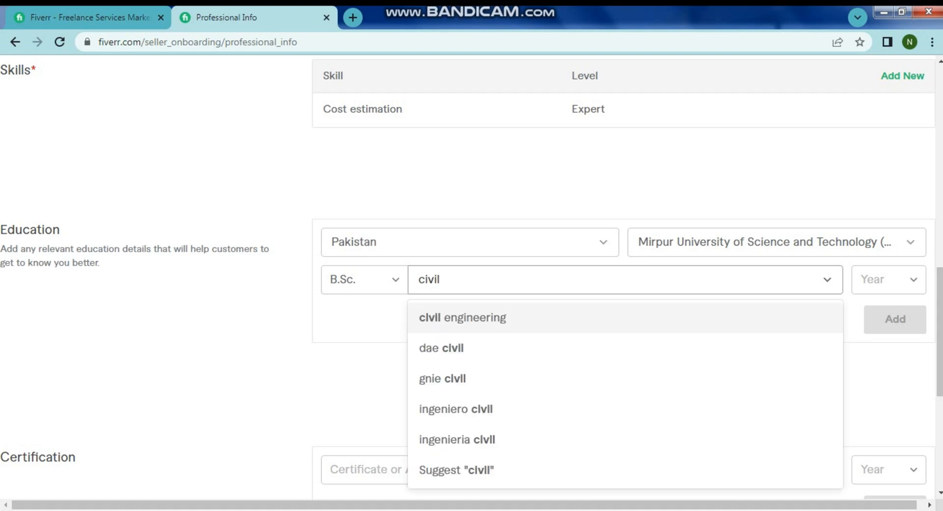
key(Return)
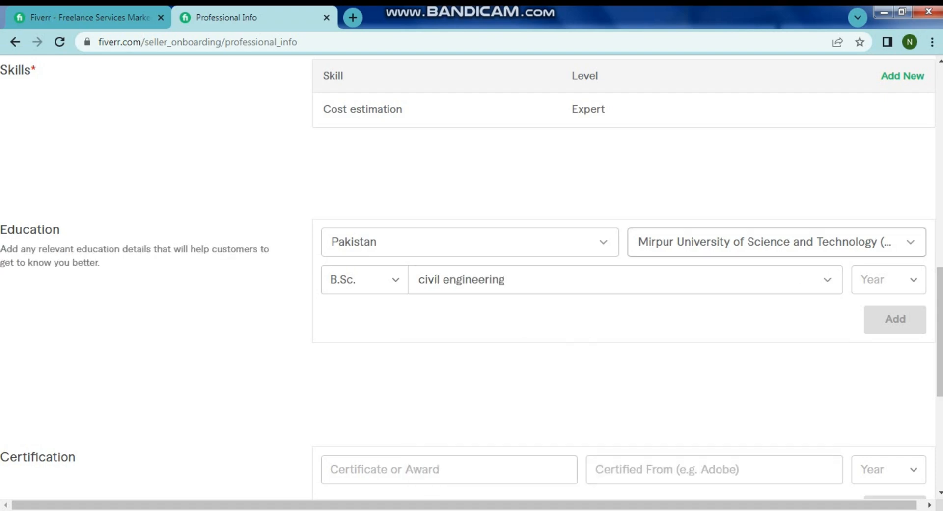
- Pick graduation year 2022 and submit Professional Info to reach Linked Accounts
click(889, 280)
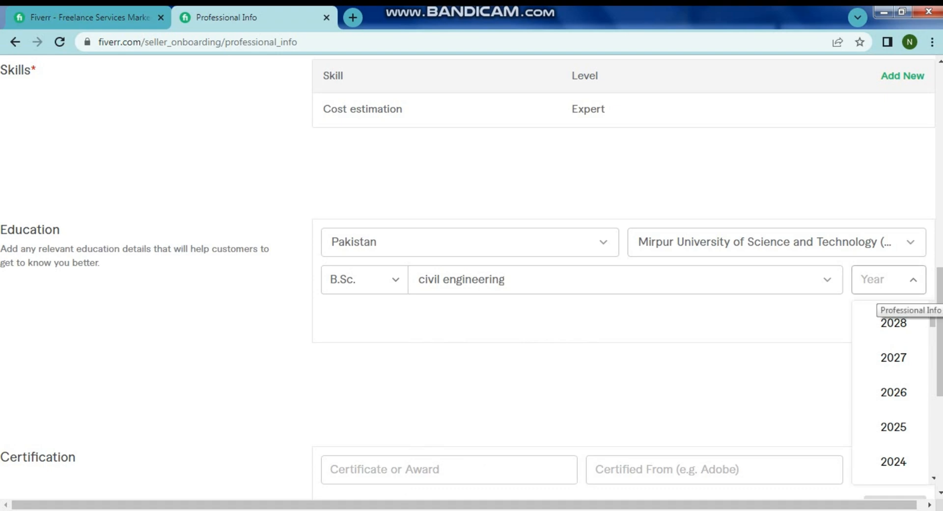
click(912, 280)
click(912, 280)
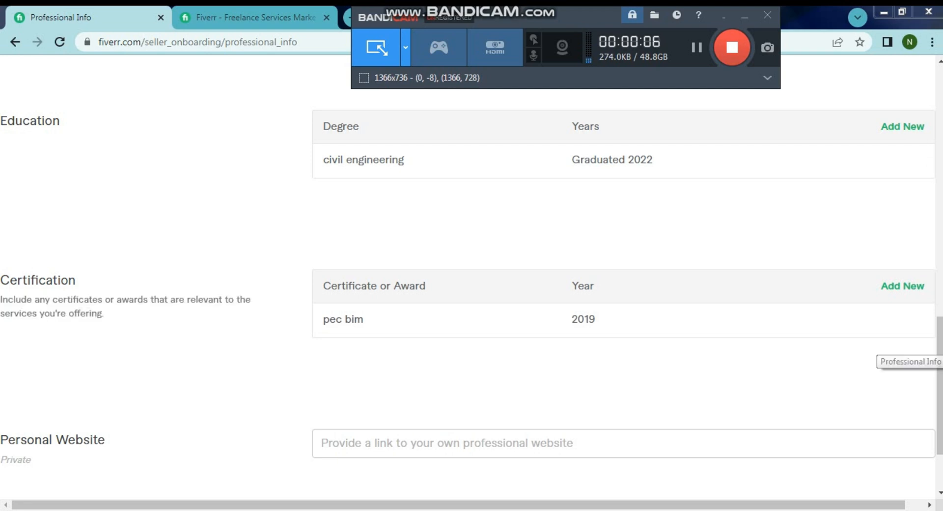
scroll(885, 364, down, 1)
drag(940, 412, 940, 421)
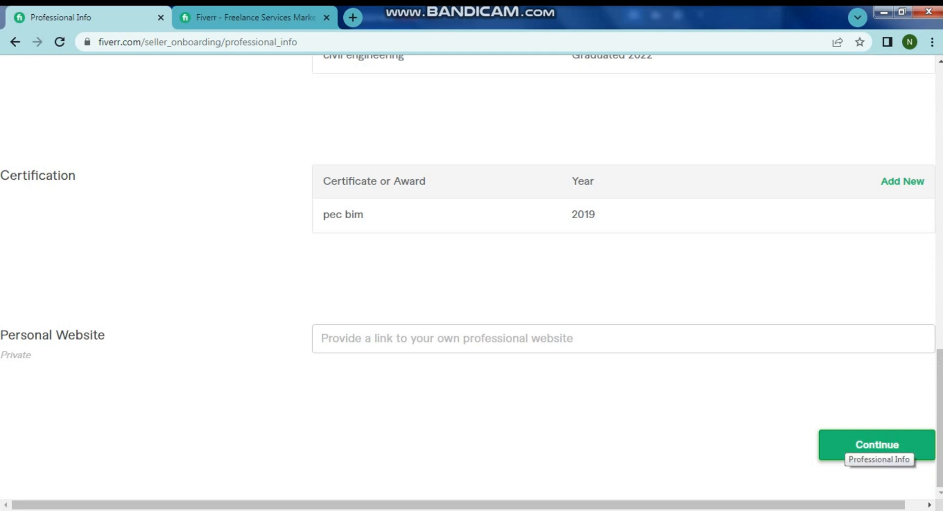
click(878, 445)
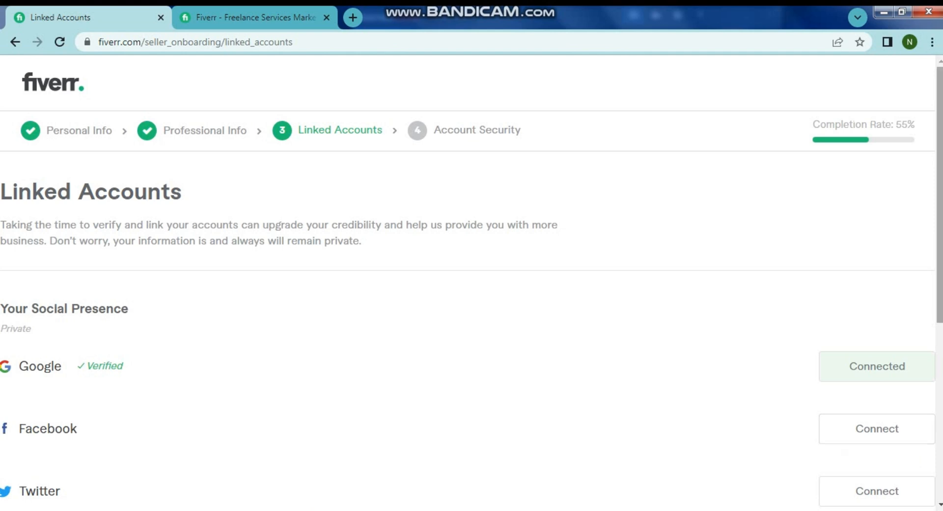
- Scroll through Linked Accounts and continue on to the Account Security step
scroll(472, 281, down, 1)
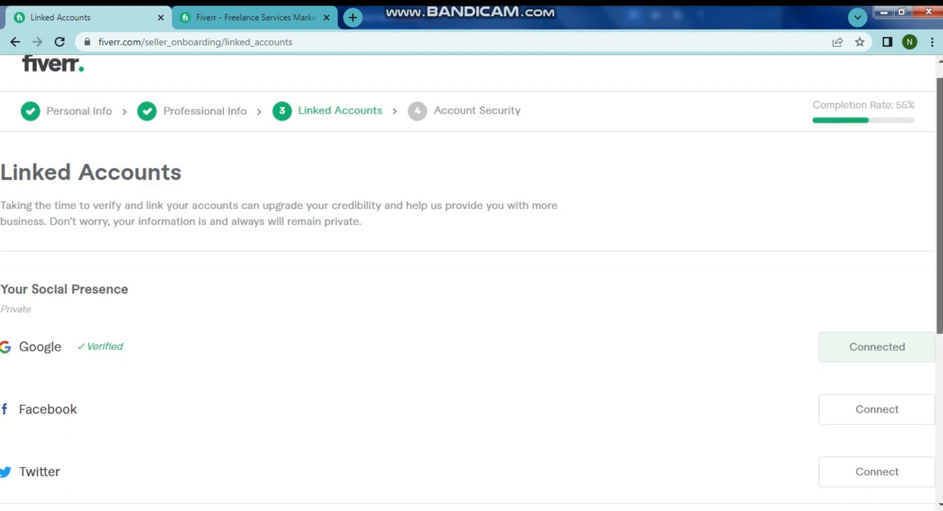
scroll(472, 283, down, 4)
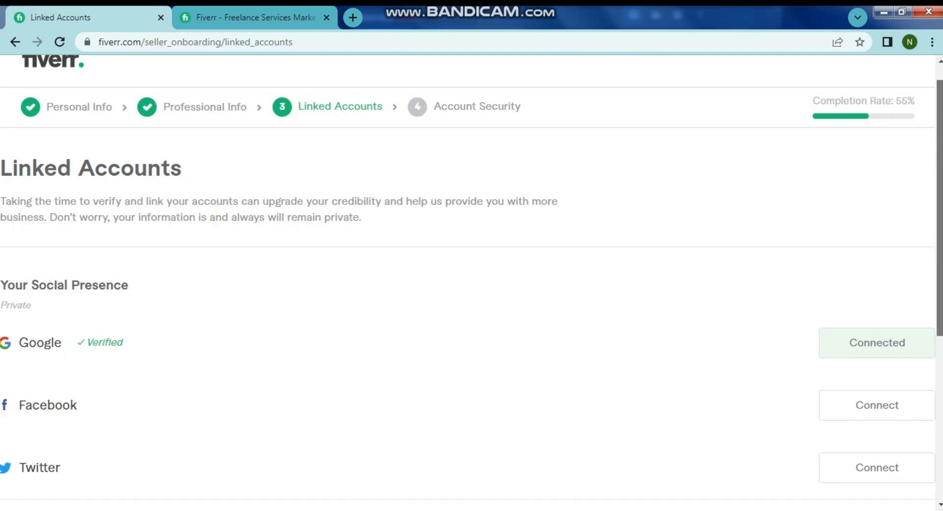
scroll(471, 283, down, 1)
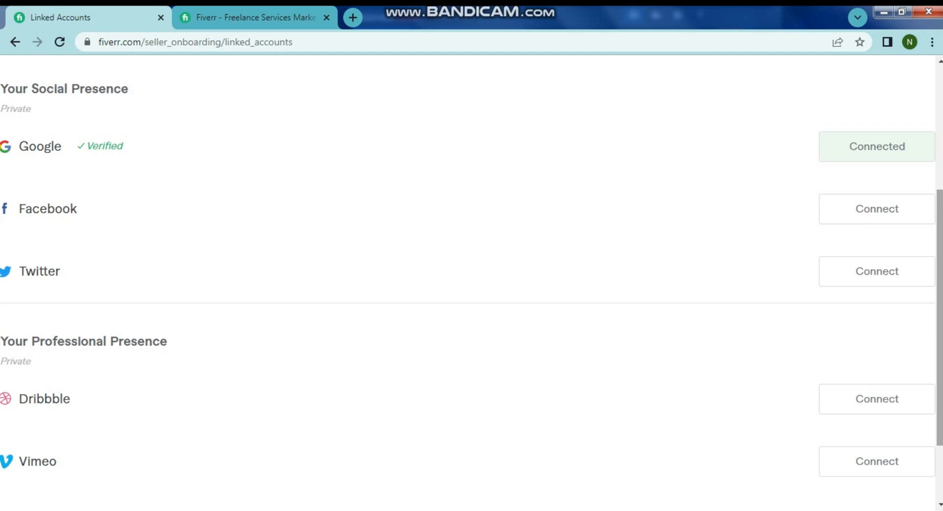
scroll(472, 285, down, 1)
scroll(471, 284, down, 2)
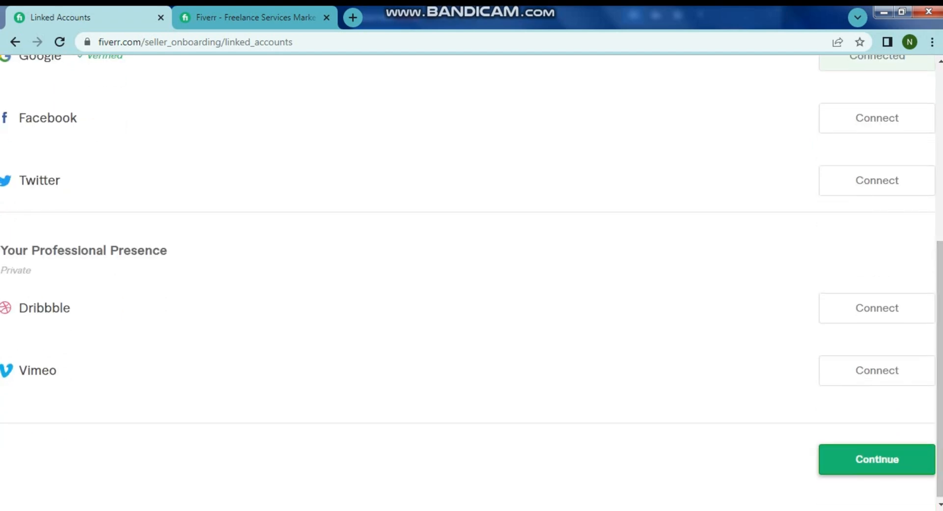
click(877, 461)
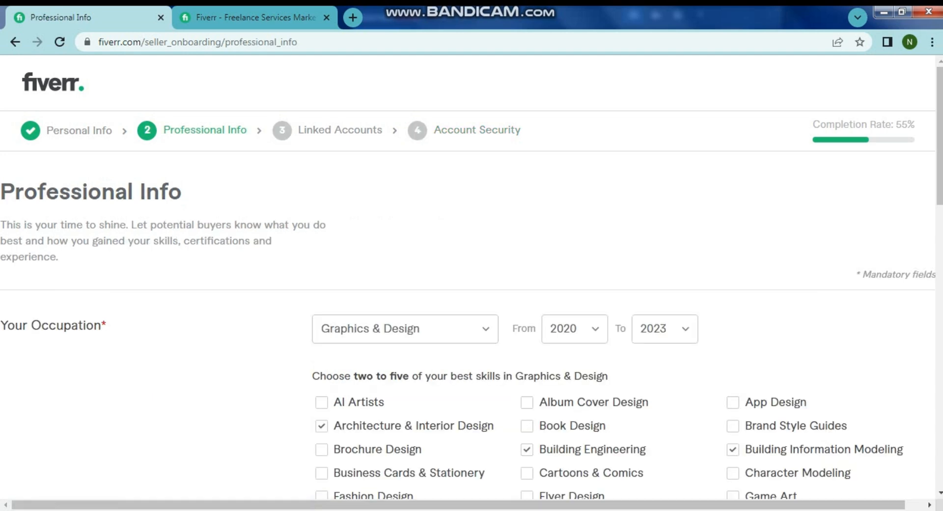
- Return to Personal Info and erase the filler text from the Description field
click(79, 130)
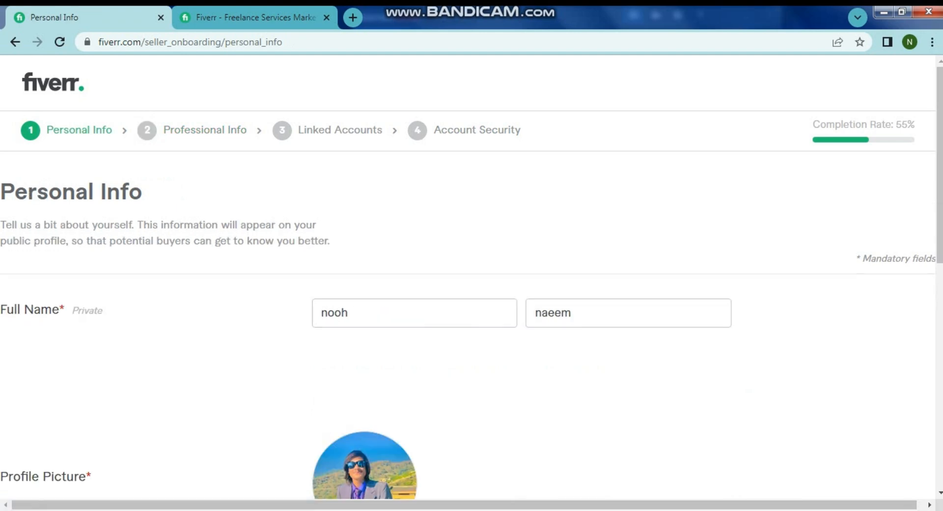
scroll(472, 282, down, 7)
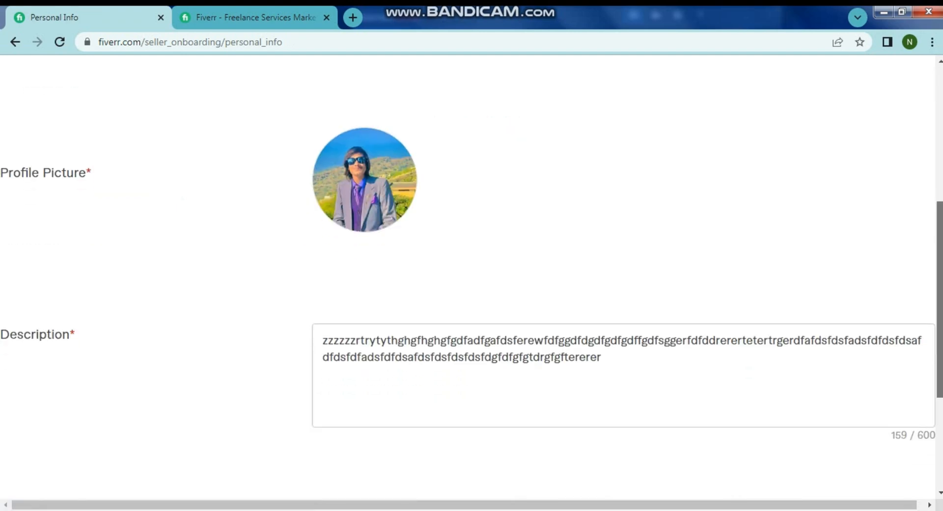
drag(603, 326, 334, 311)
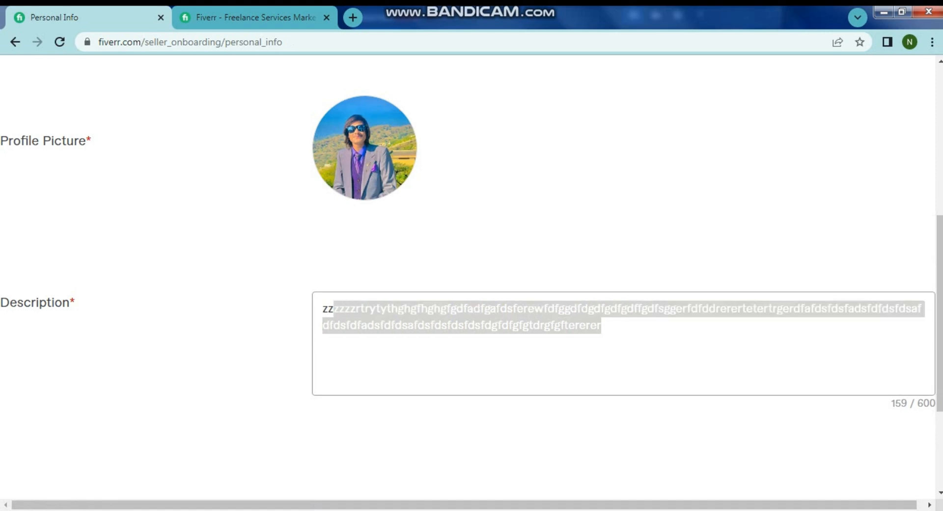
key(BackSpace)
key(BackSpace)
key(BackSpace)
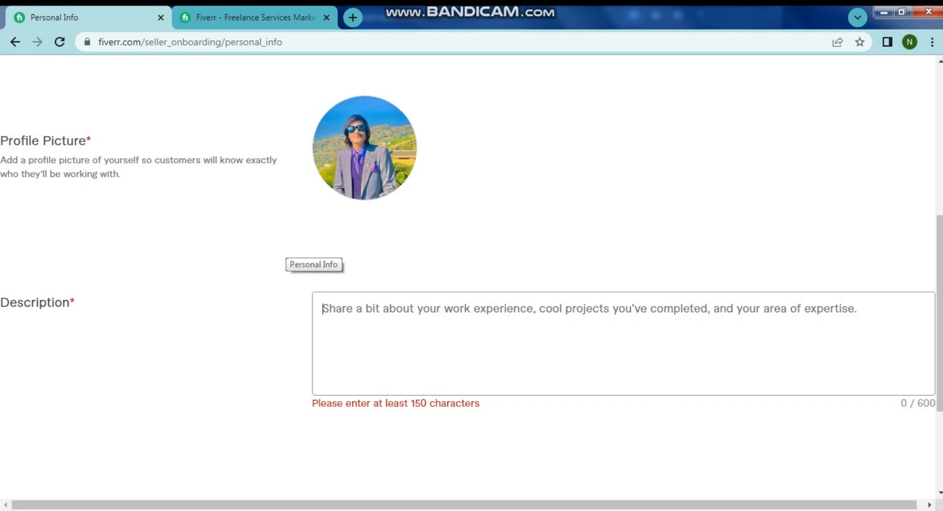
- Glance at the Notepad keyword list, then switch to the Fiverr home page tab
key(alt+Tab)
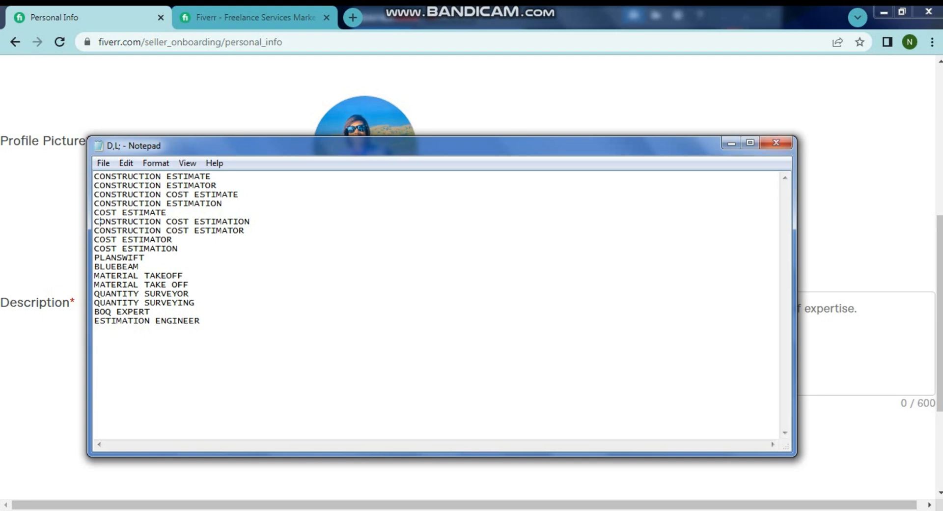
click(732, 142)
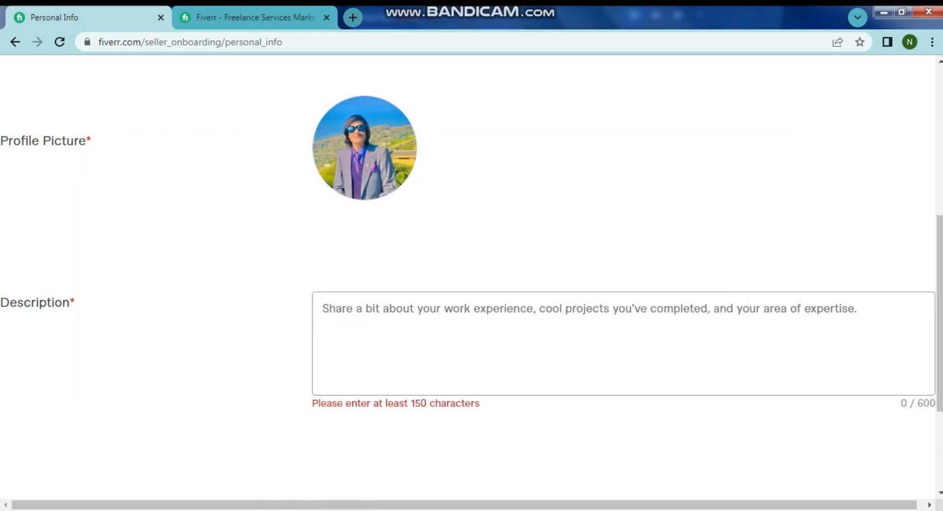
click(246, 17)
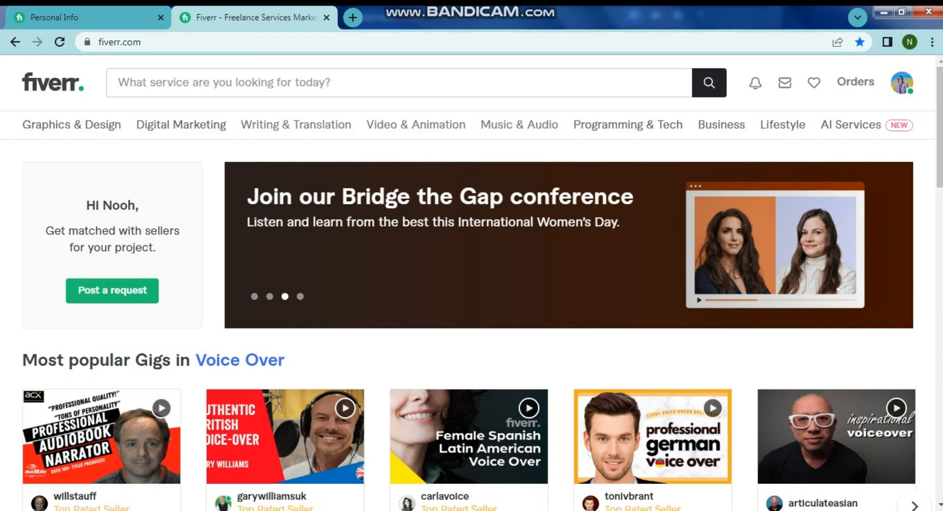
- Search Fiverr for 'construction cost estimation', bringing up 1,509 services
click(118, 82)
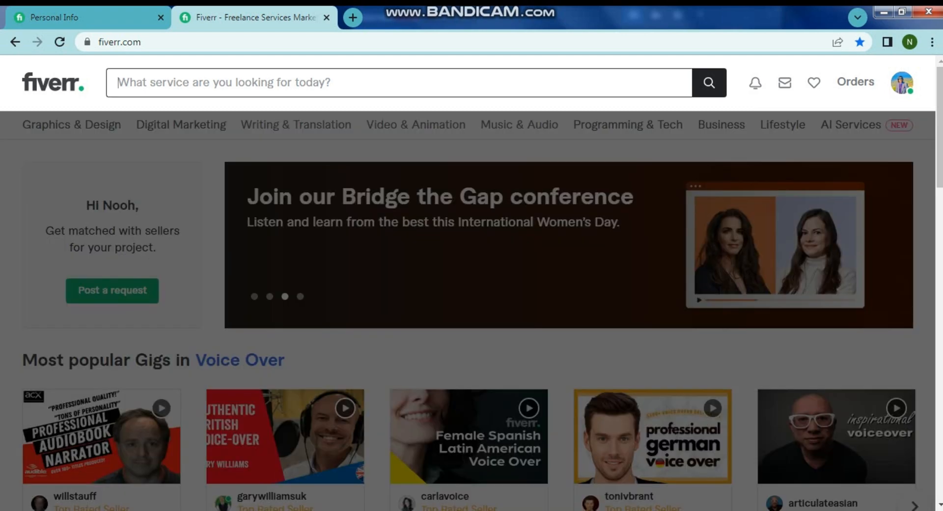
text(constructuio)
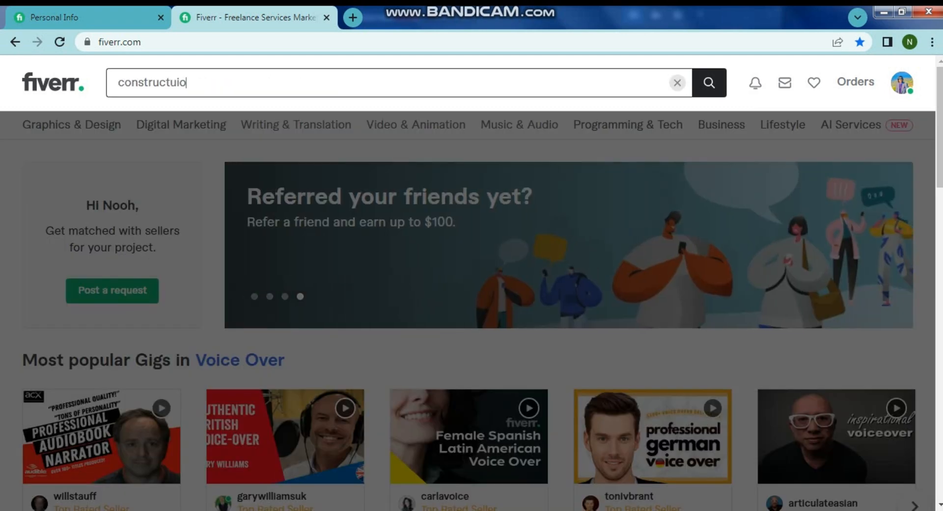
key(BackSpace)
key(BackSpace)
text(ion)
key(BackSpace)
key(BackSpace)
key(BackSpace)
key(BackSpace)
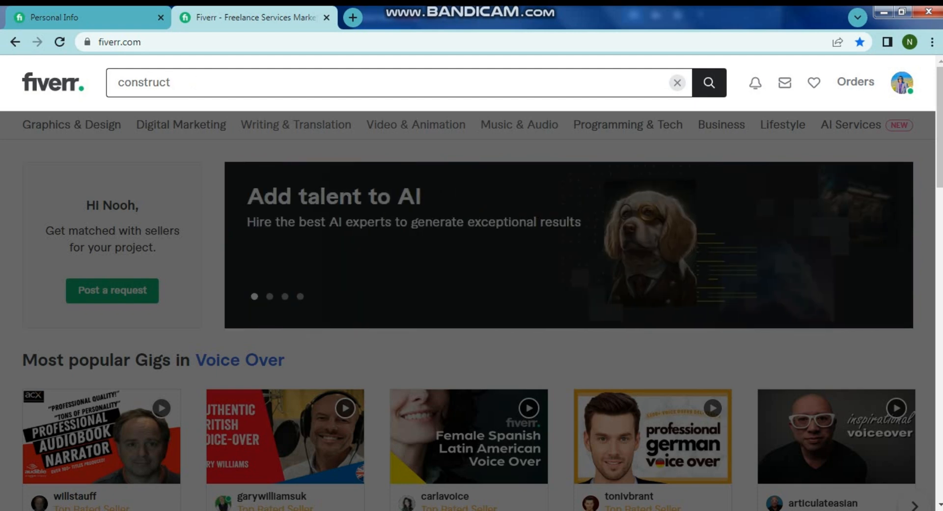
text(ion cost  es)
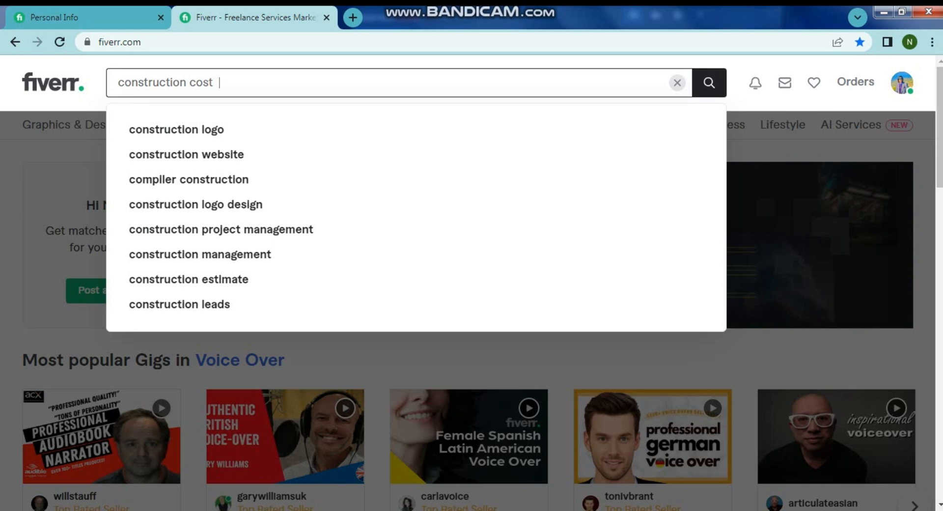
text(timation)
key(Return)
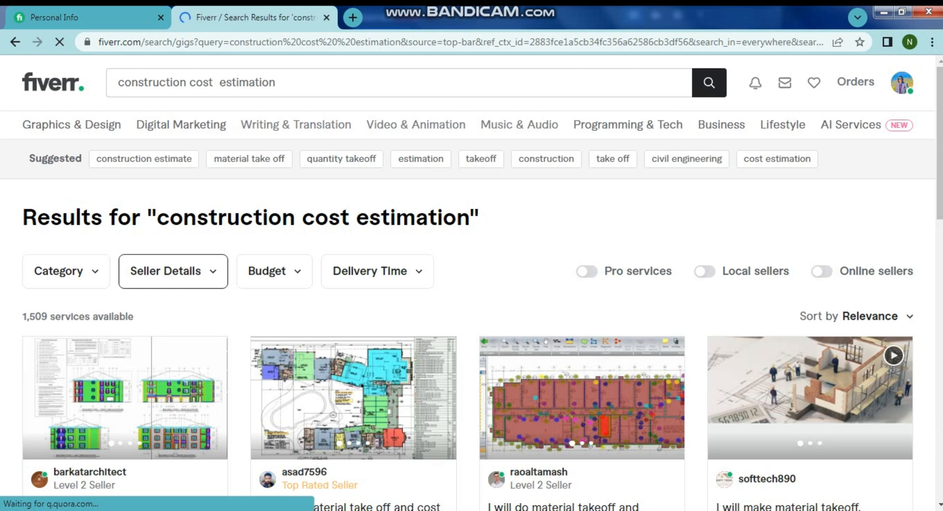
- Filter the construction cost estimation results to Top Rated Seller and Level Two sellers, leaving 154 services
click(173, 271)
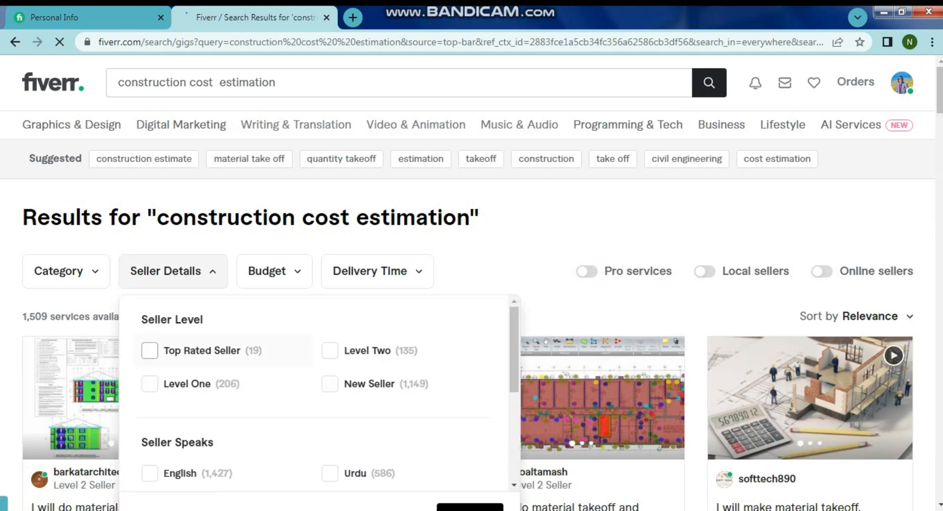
click(150, 351)
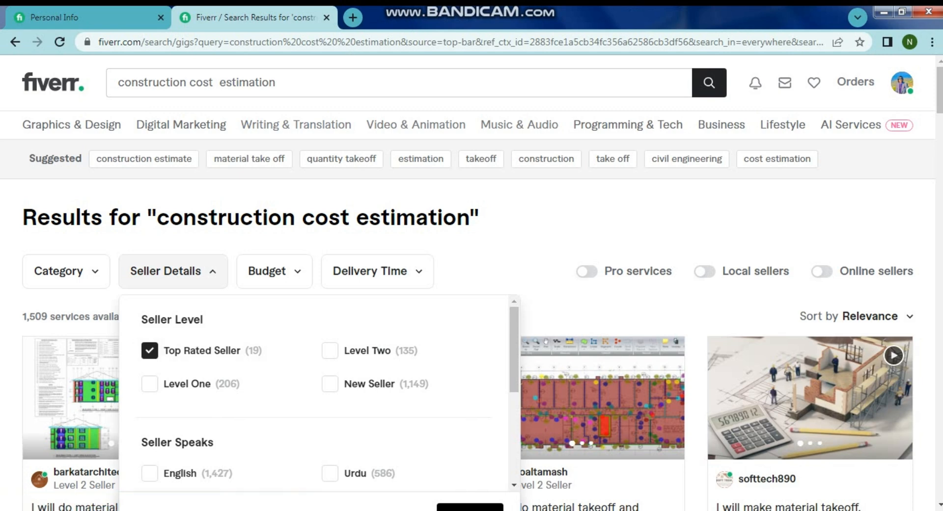
click(331, 351)
scroll(319, 393, down, 2)
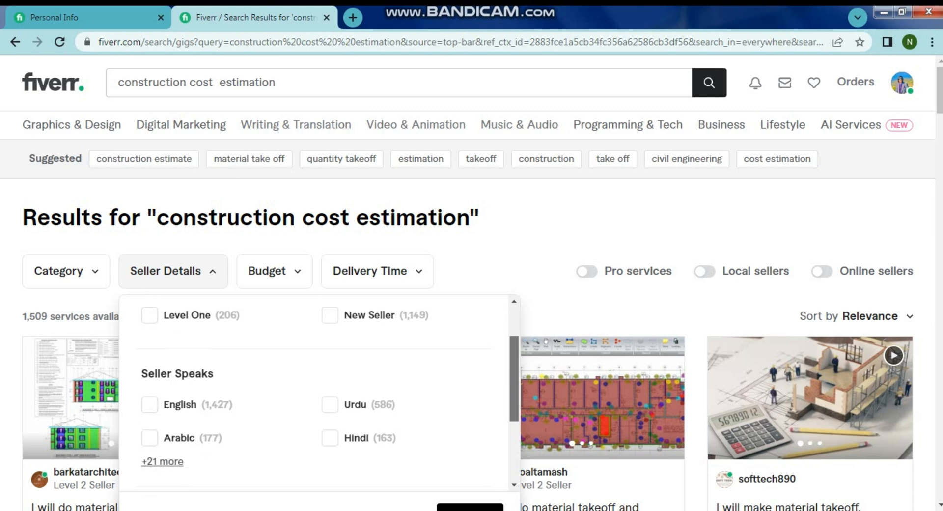
scroll(319, 394, down, 1)
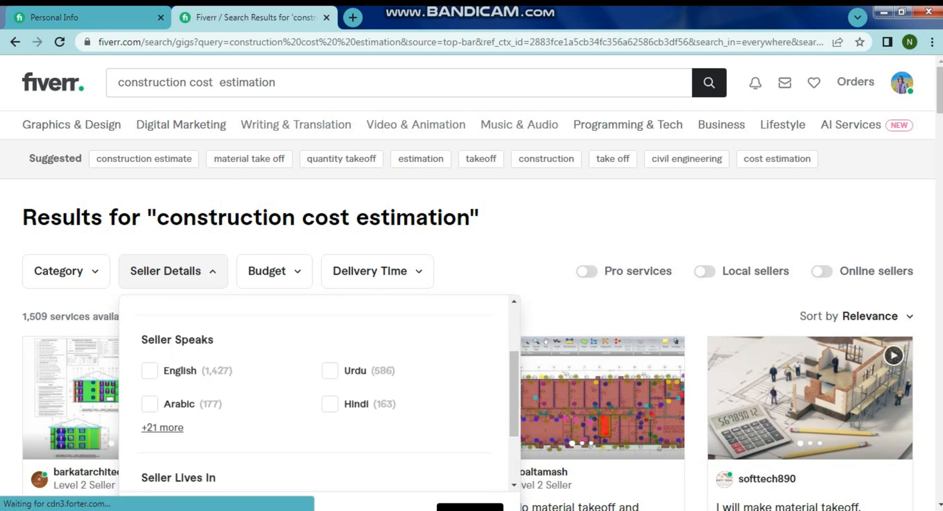
scroll(544, 404, down, 1)
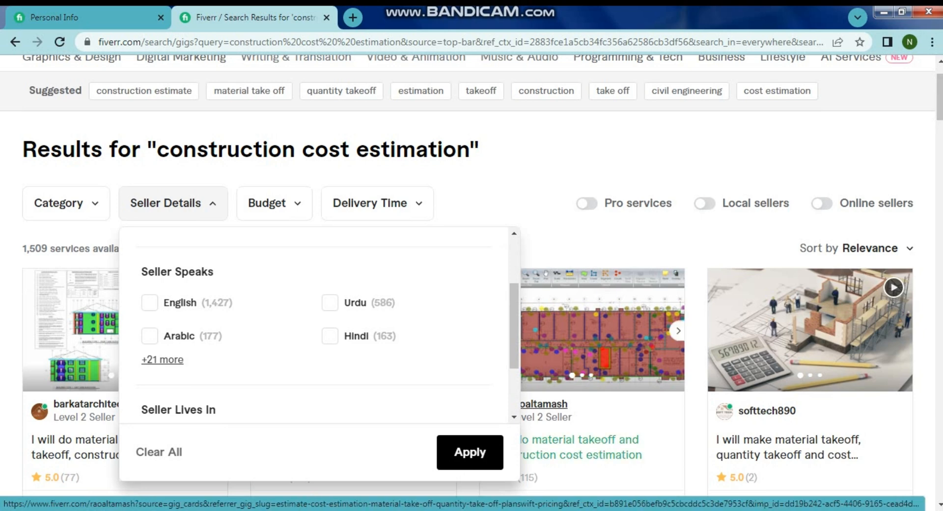
click(471, 452)
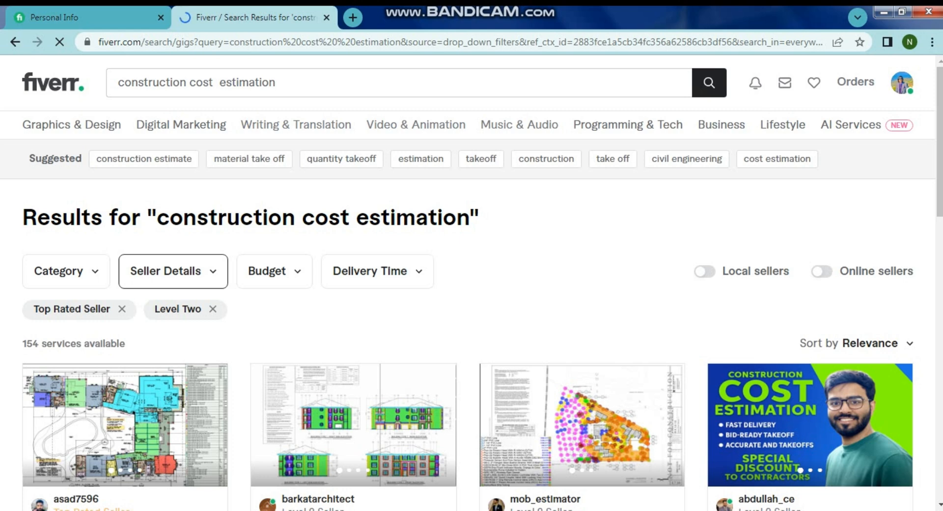
scroll(472, 295, down, 7)
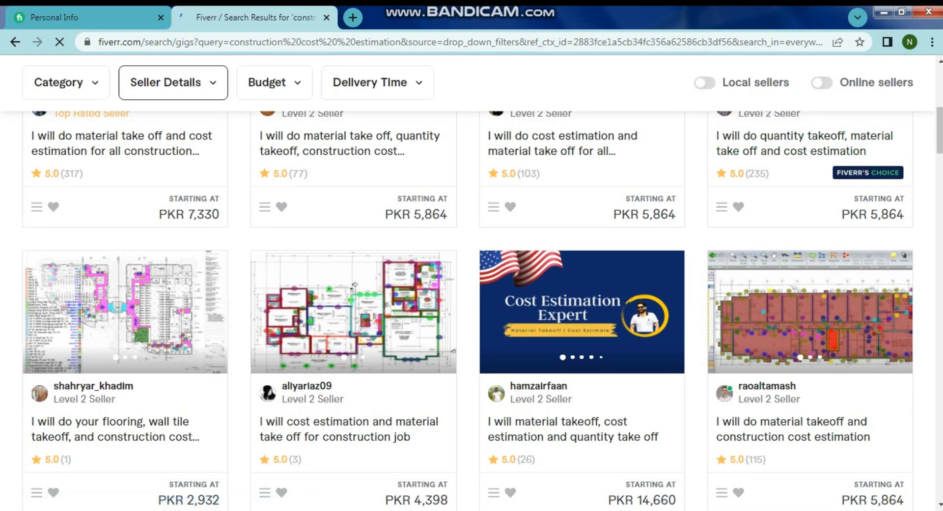
scroll(472, 295, up, 6)
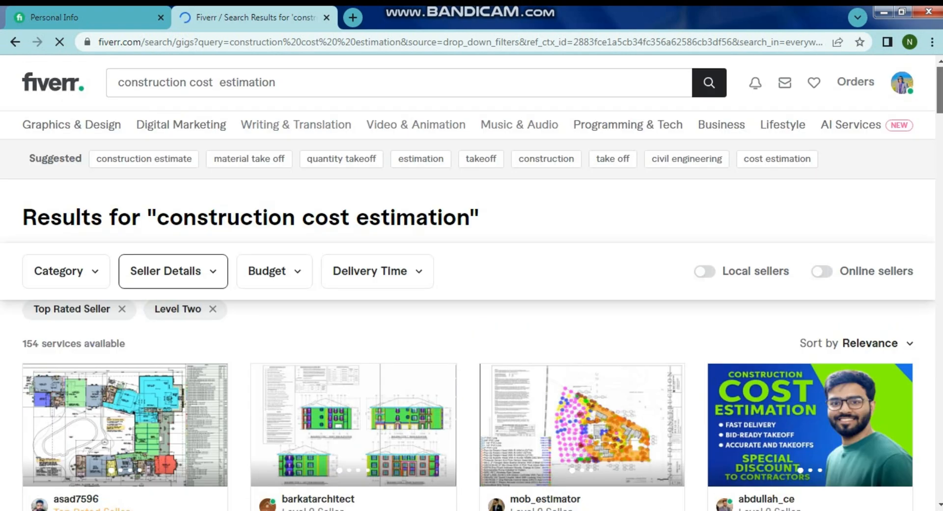
scroll(472, 295, down, 2)
scroll(472, 282, down, 1)
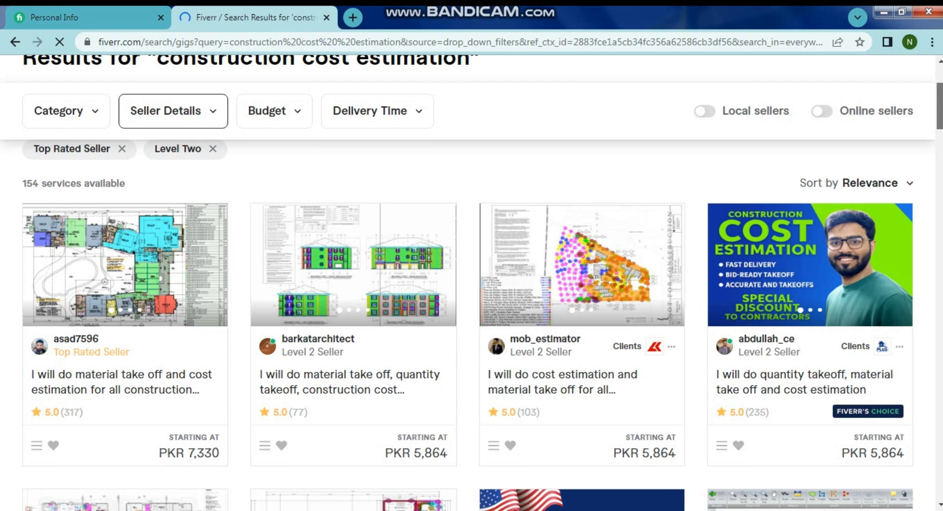
- Open the first, second and quantity takeoff gigs in new tabs and view them
click(125, 264)
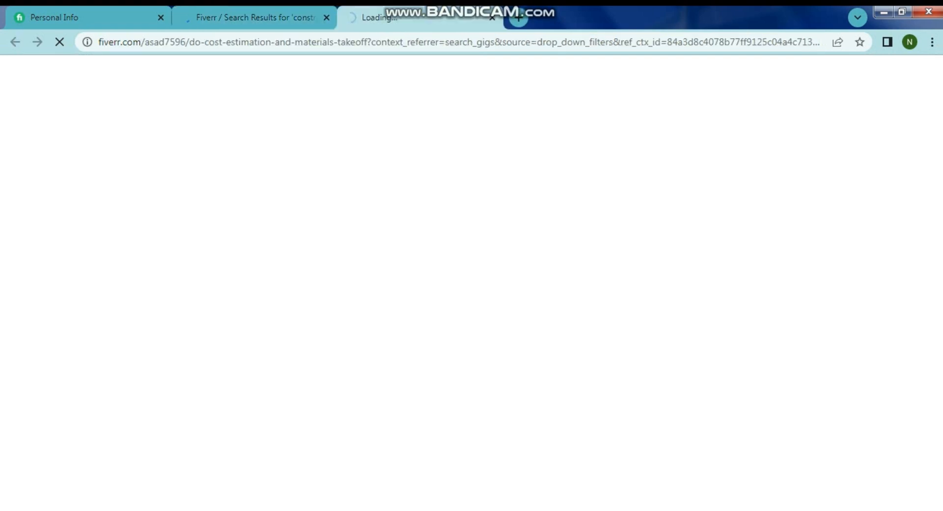
click(255, 18)
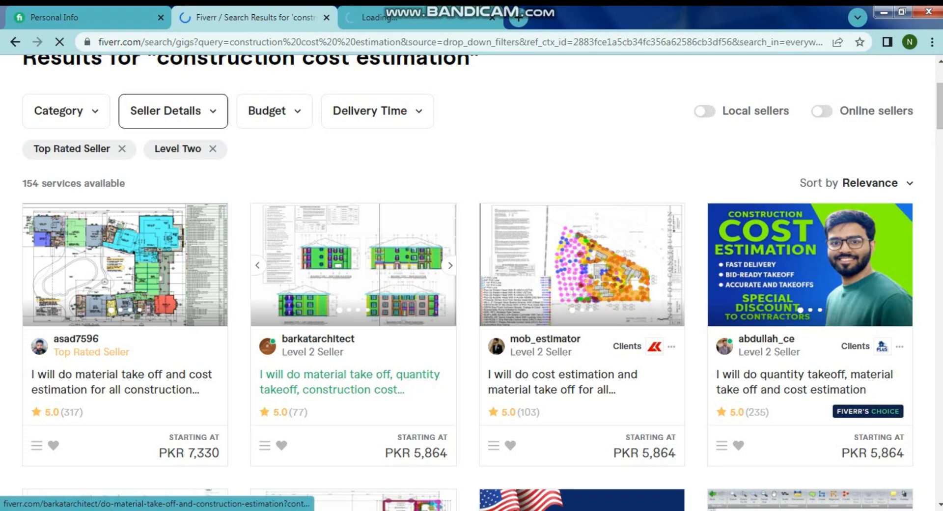
click(350, 382)
click(255, 18)
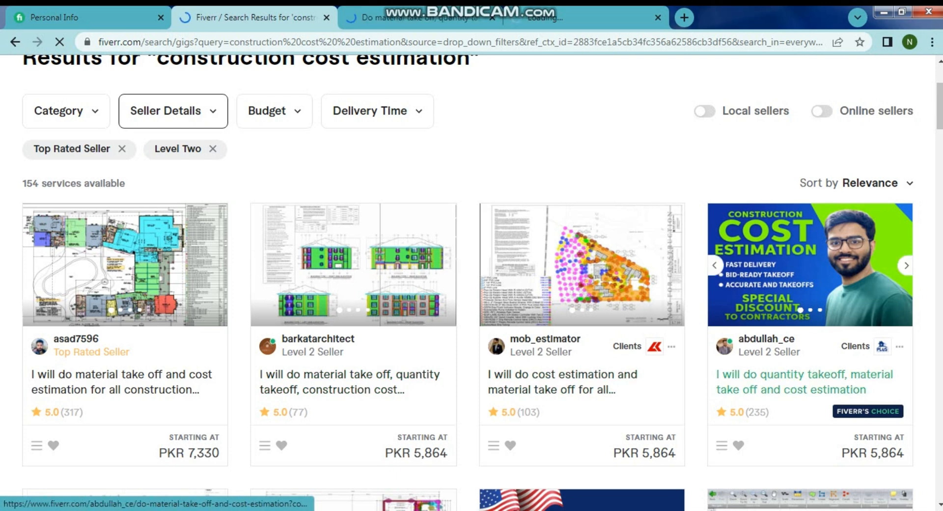
click(806, 381)
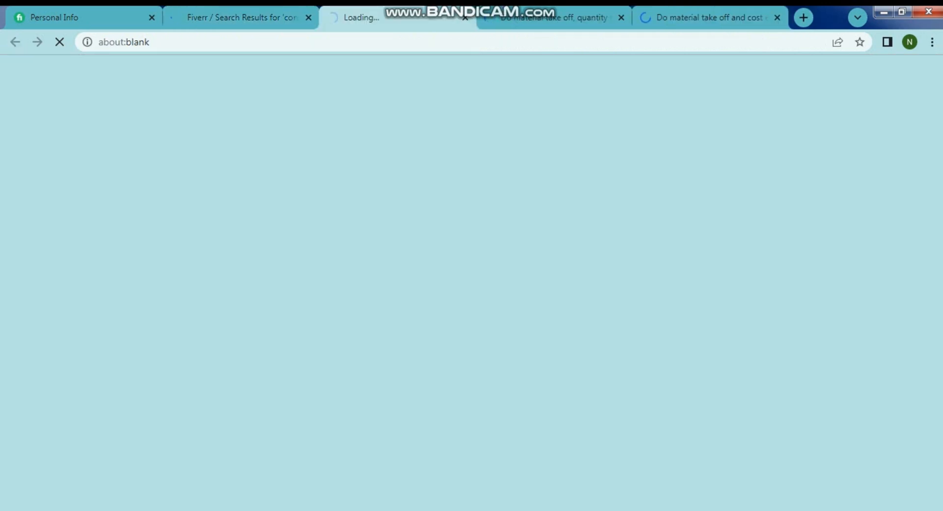
click(557, 18)
click(406, 17)
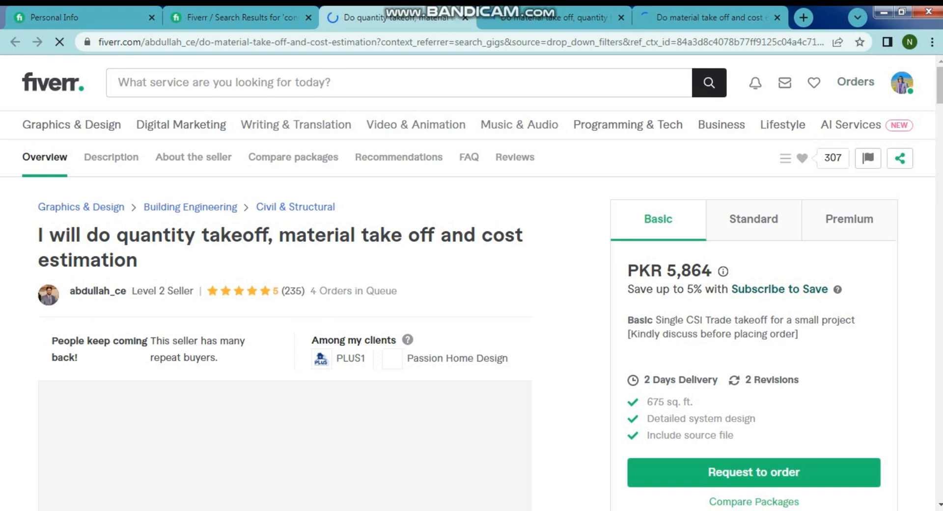
- Scroll down the quantity takeoff gig page and select the seller's whole bio
scroll(472, 294, down, 10)
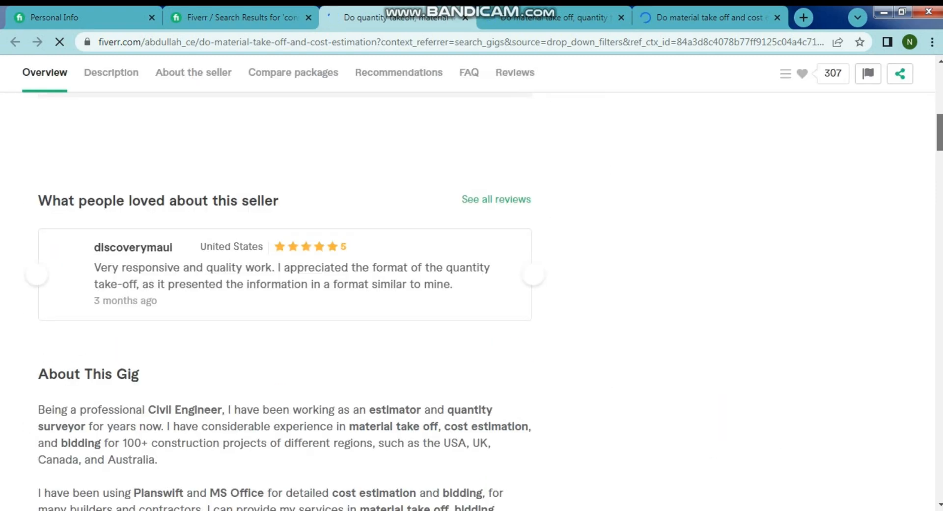
scroll(472, 295, down, 4)
scroll(472, 295, down, 4)
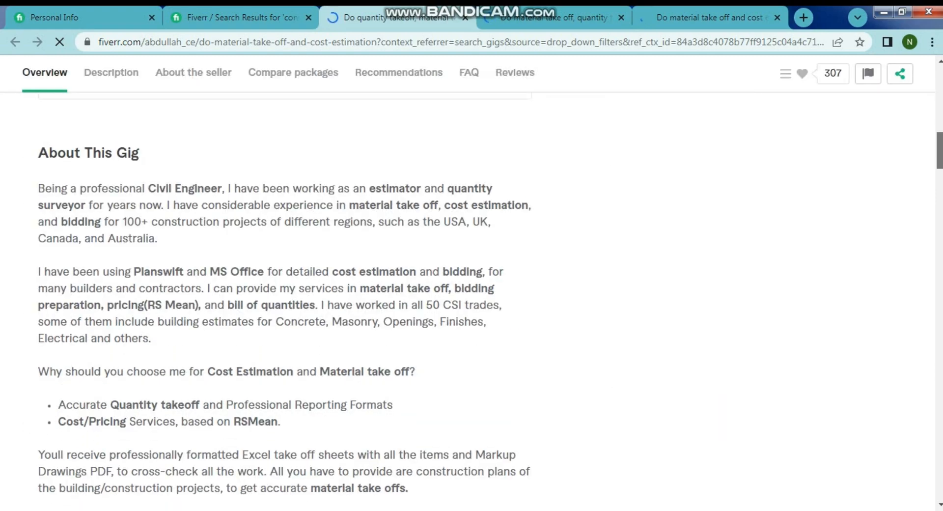
scroll(471, 295, down, 8)
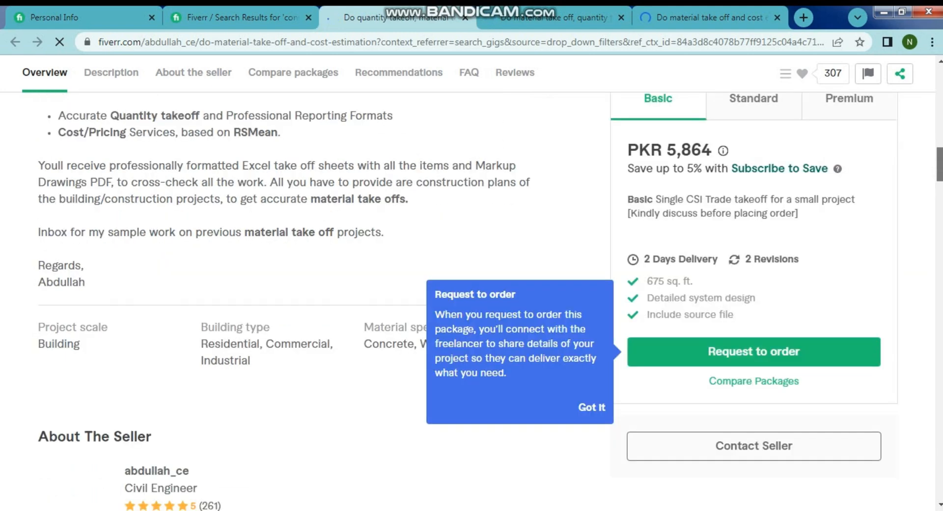
scroll(472, 295, down, 4)
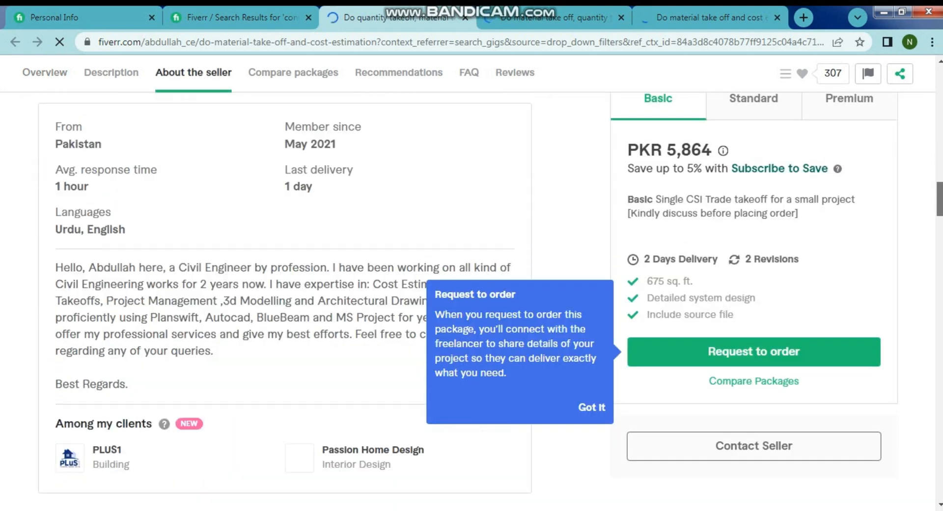
scroll(285, 295, down, 1)
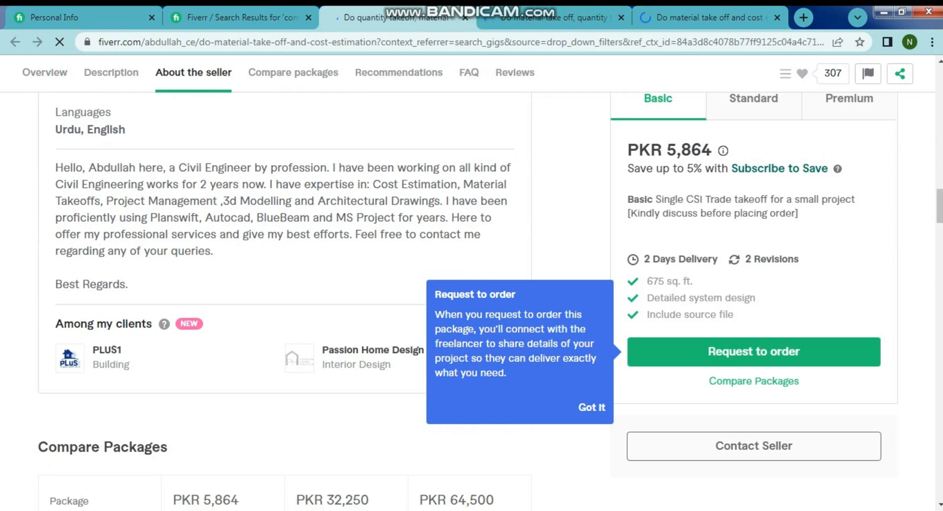
drag(55, 167, 127, 284)
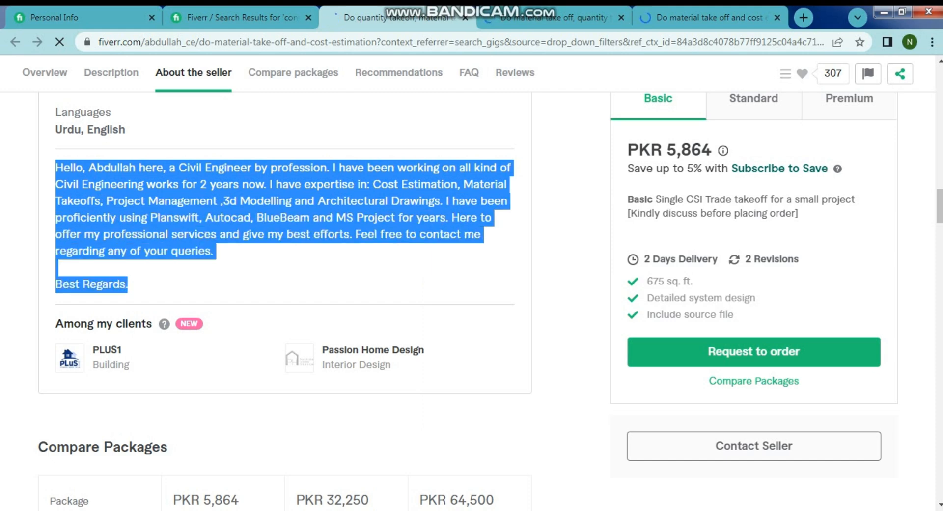
- Paste the seller bio into Notepad below the keyword list and close that gig tab
mouse_move(111, 358)
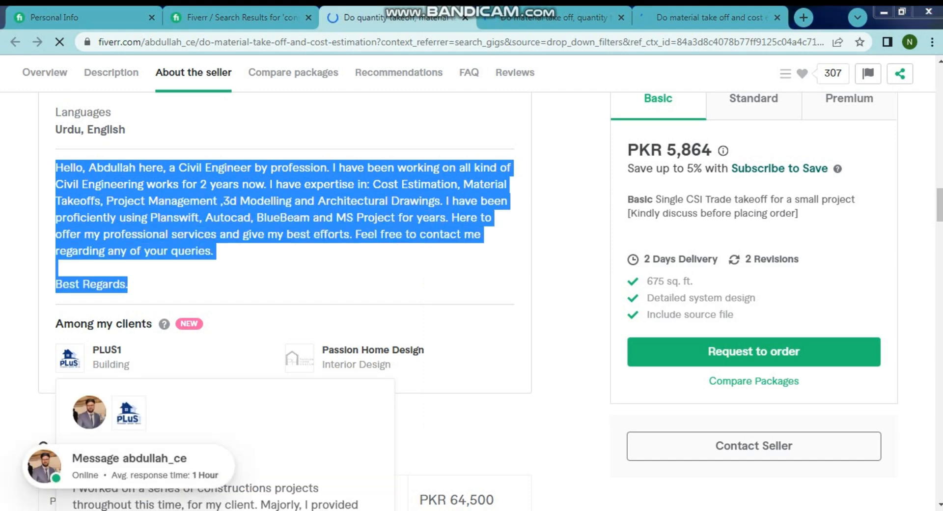
key(alt+Tab)
key(ctrl+End)
key(Return)
key(Return)
key(ctrl+v)
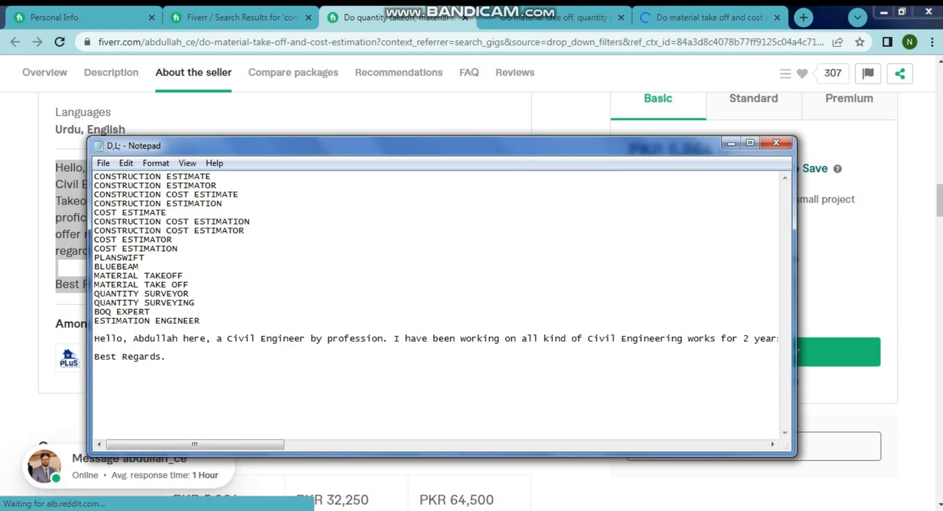
key(alt+Tab)
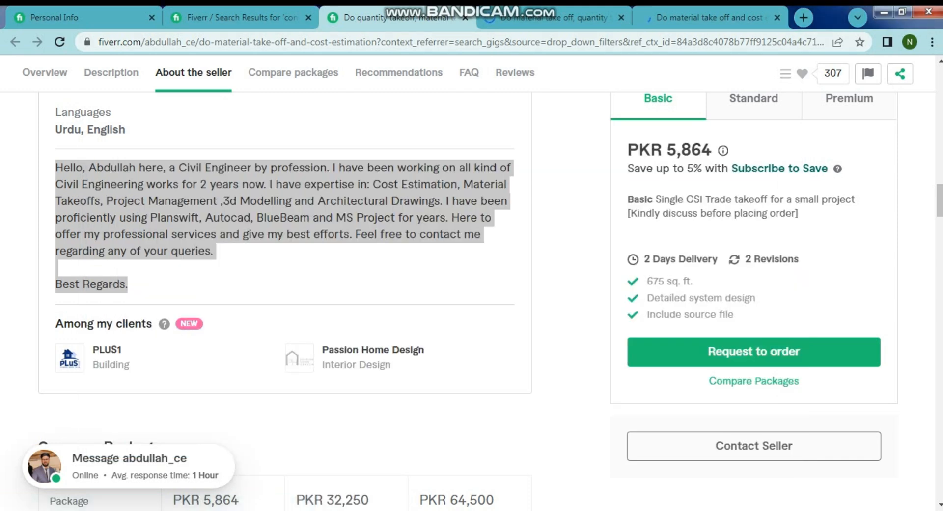
key(ctrl+w)
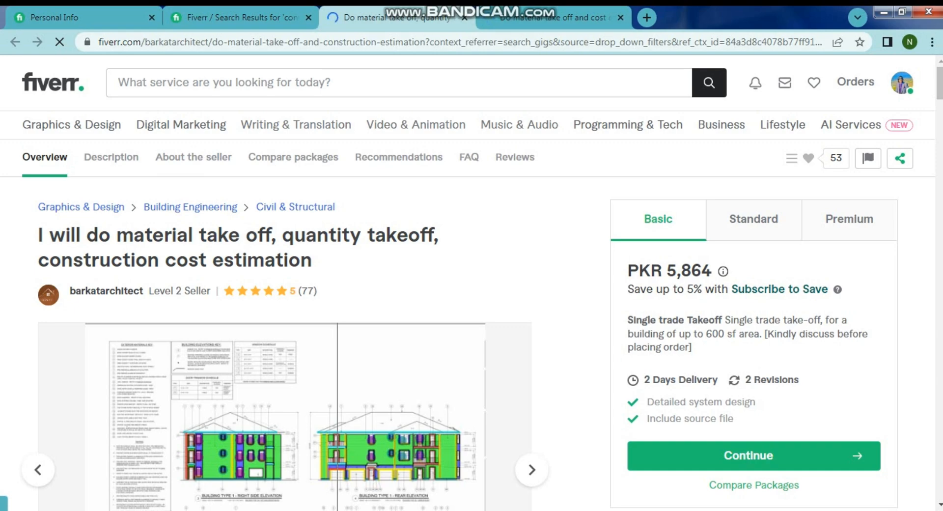
- Select the second seller's two-paragraph bio and paste it into Notepad below Best Regards
drag(940, 84, 939, 190)
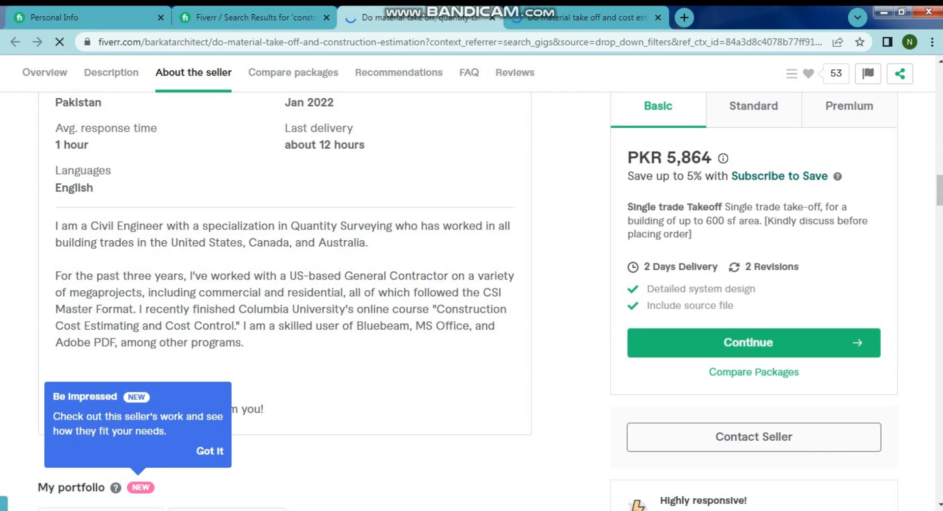
drag(243, 342, 56, 229)
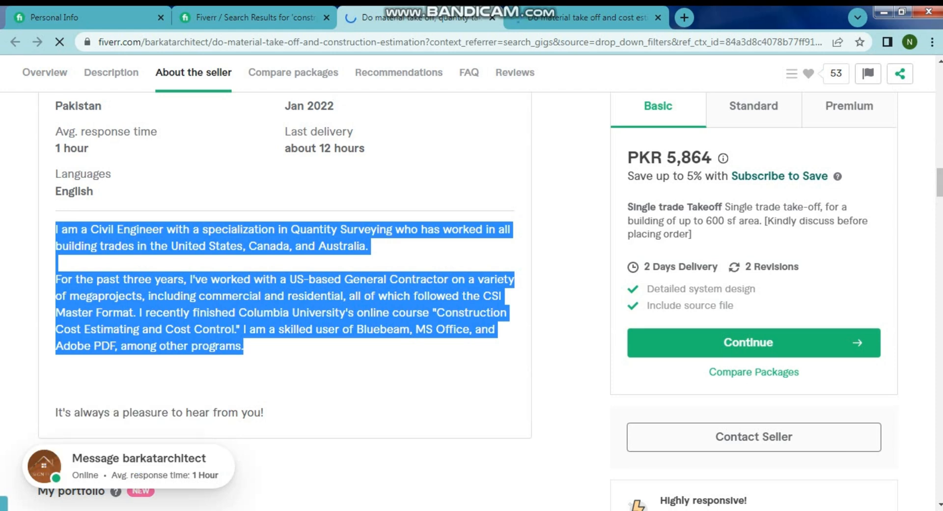
click(884, 12)
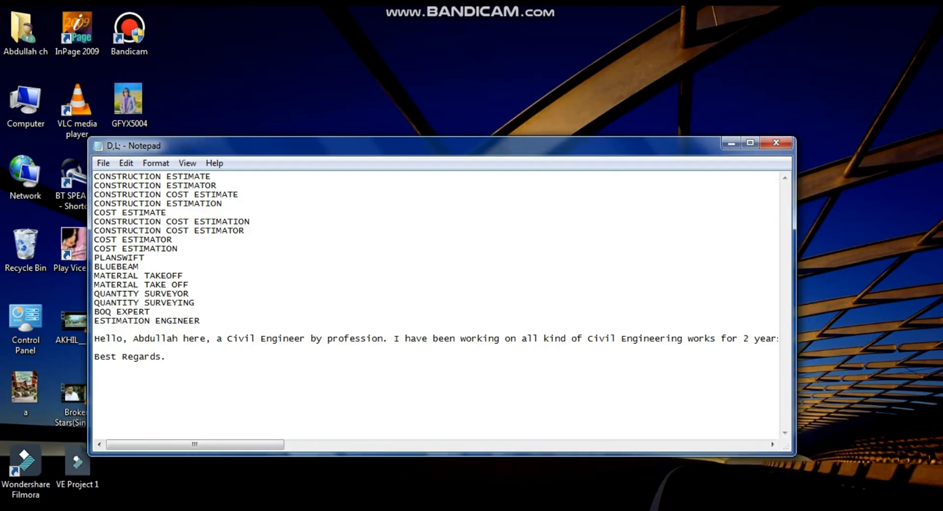
key(Return)
key(ctrl+v)
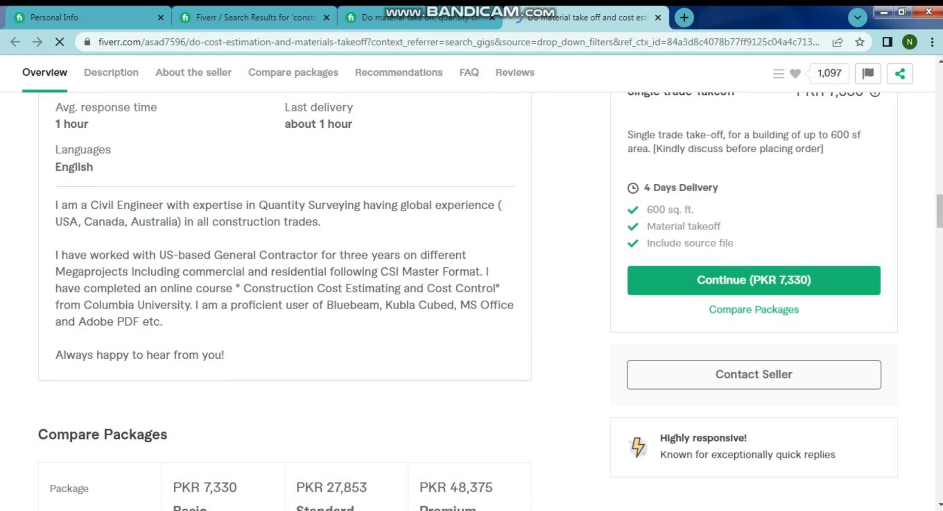
- Select the third seller's description and bring the Notepad notes to the front
drag(225, 355, 55, 205)
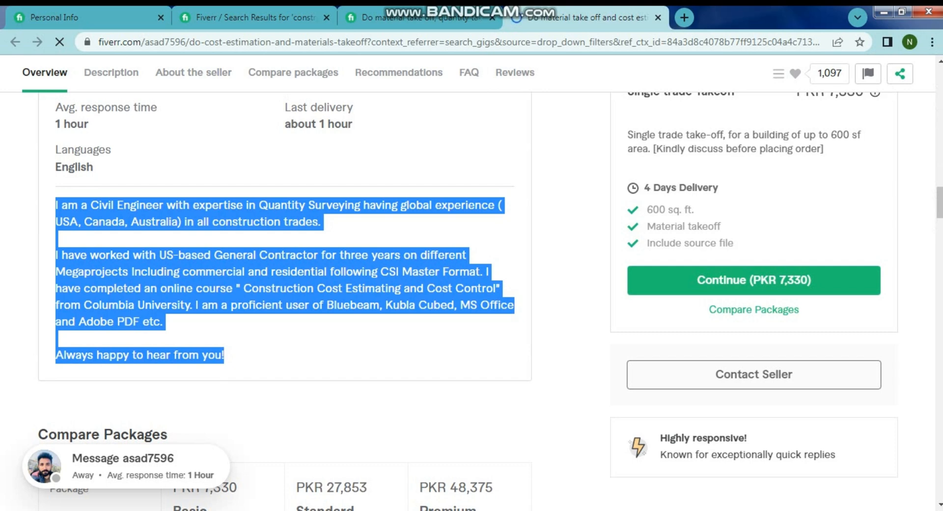
key(alt+Tab)
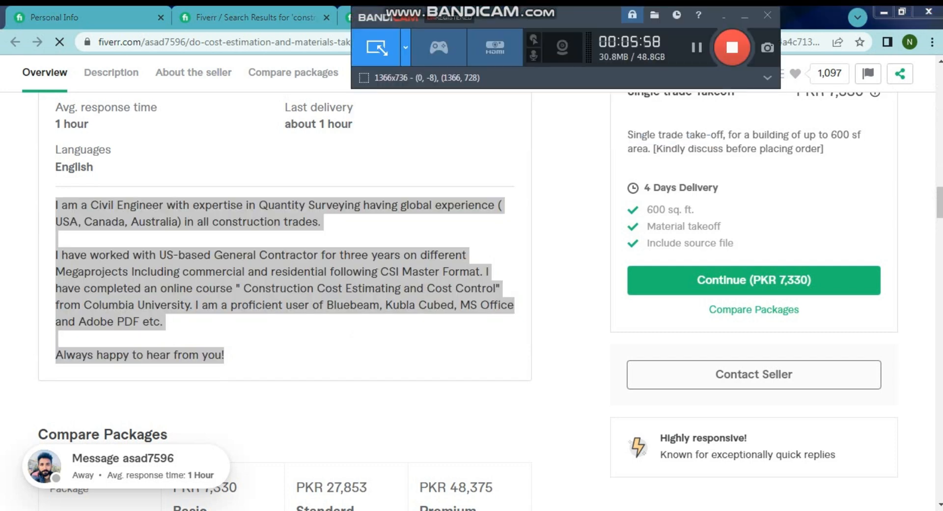
key(alt+Tab)
- Dismiss the colour-scheme prompt and tidy the blank lines so each seller bio forms its own block
key(Return)
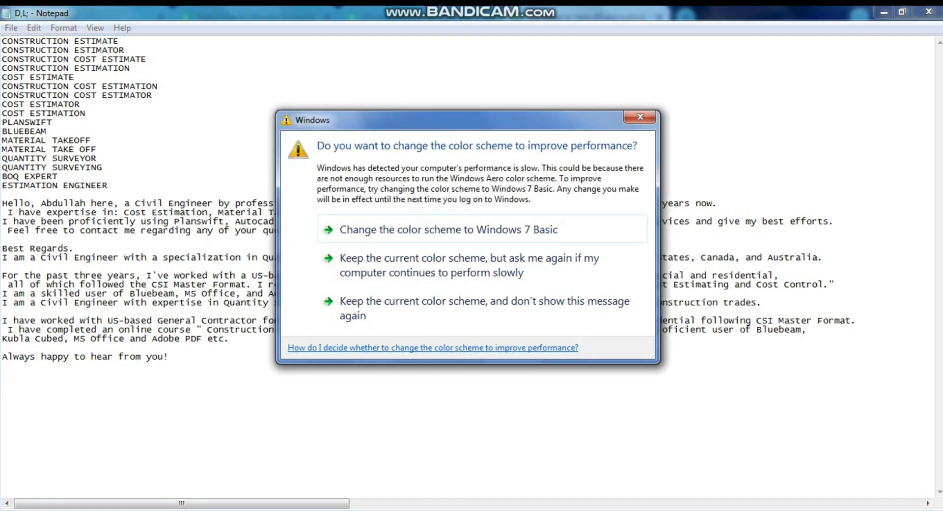
click(640, 117)
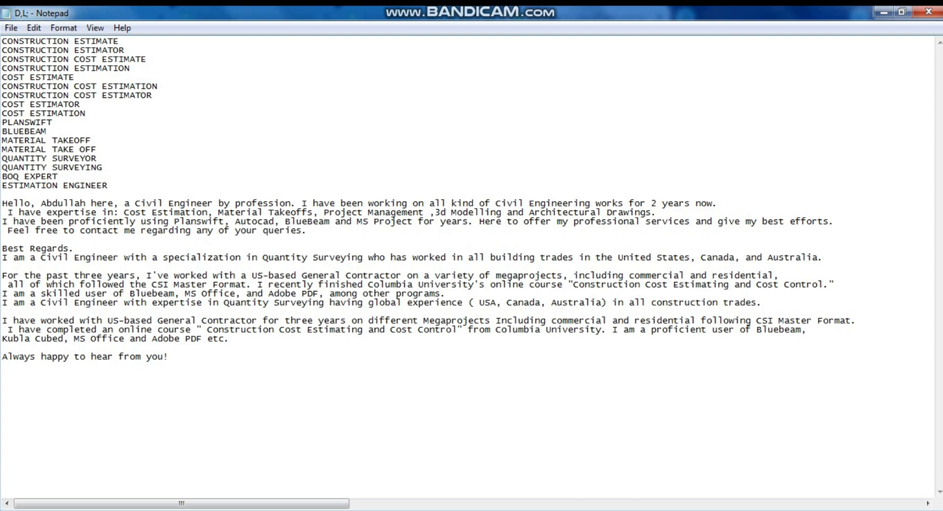
key(BackSpace)
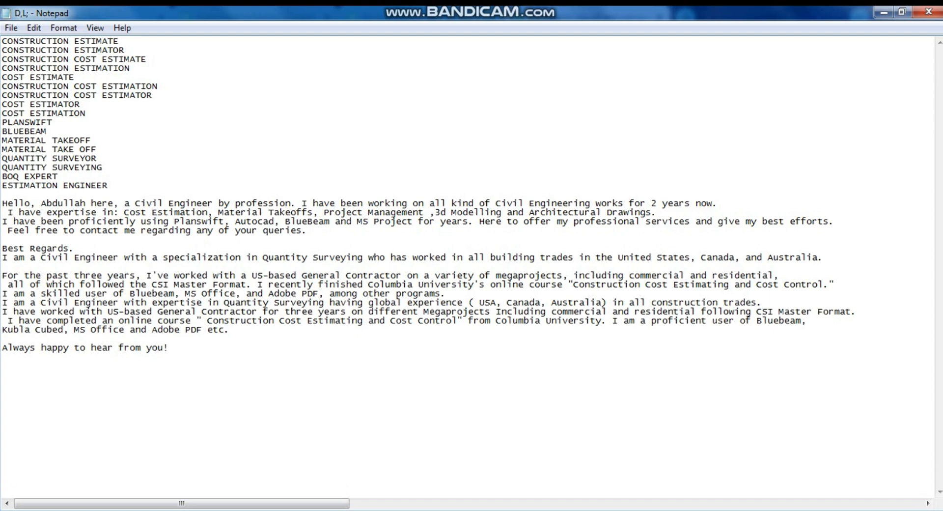
key(Return)
key(Return)
key(Return)
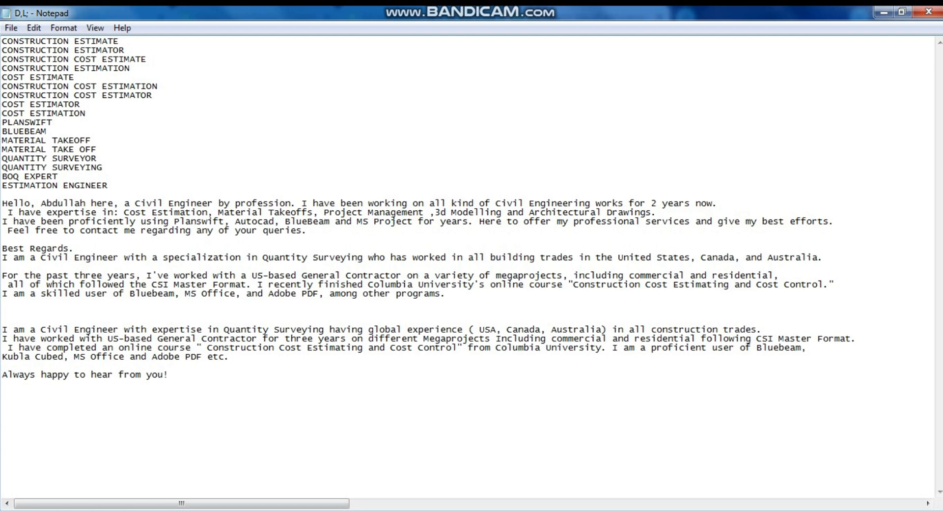
key(BackSpace)
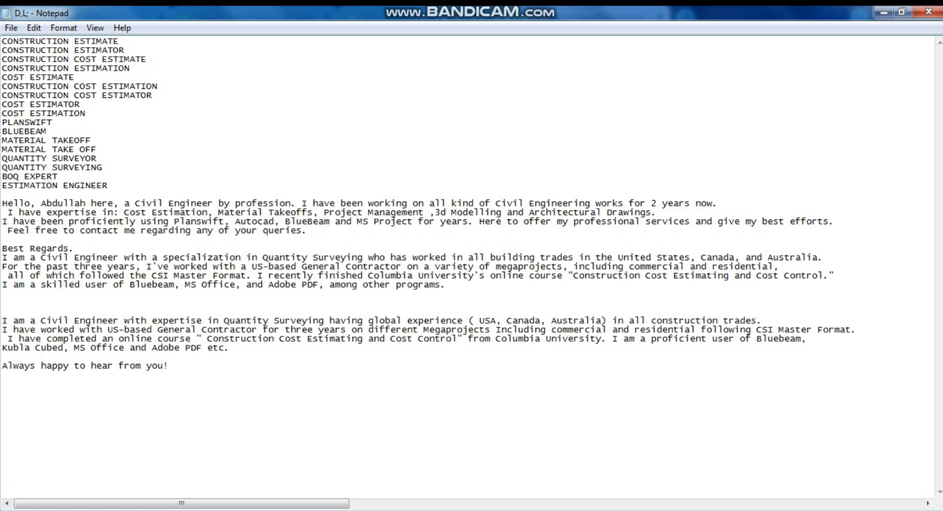
key(Home)
key(Return)
key(Return)
key(Return)
key(Return)
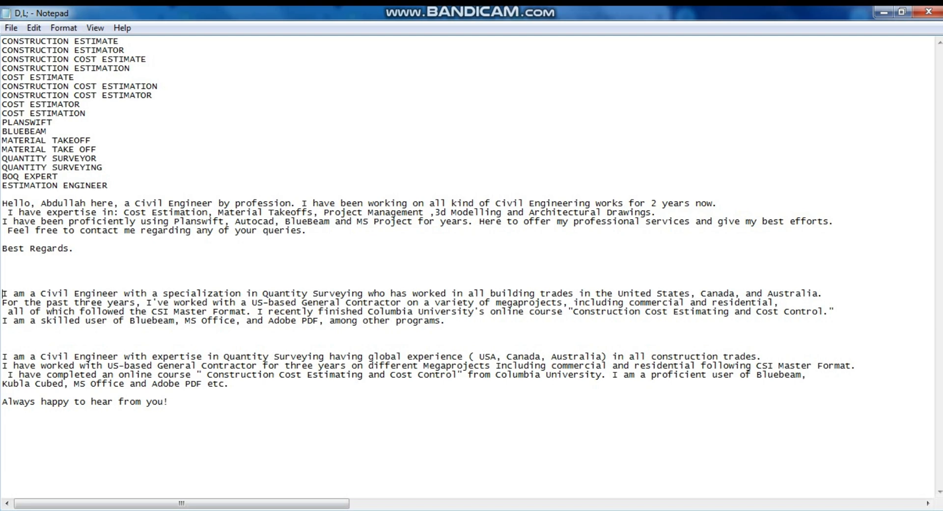
key(alt+Tab)
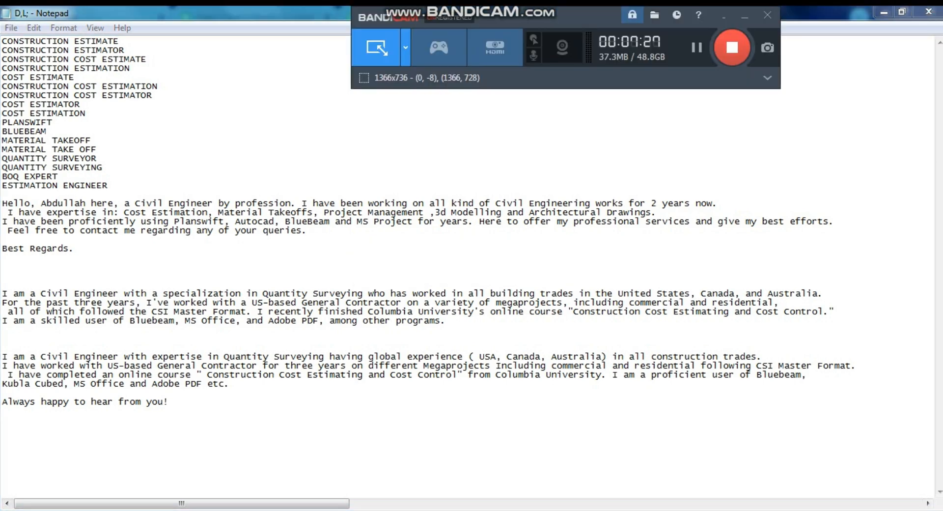
key(alt+Tab)
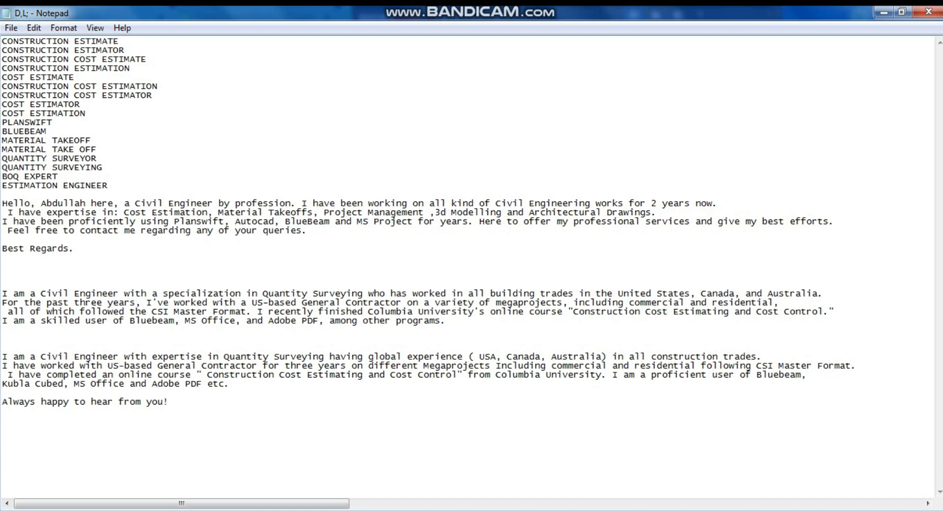
key(Escape)
click(318, 510)
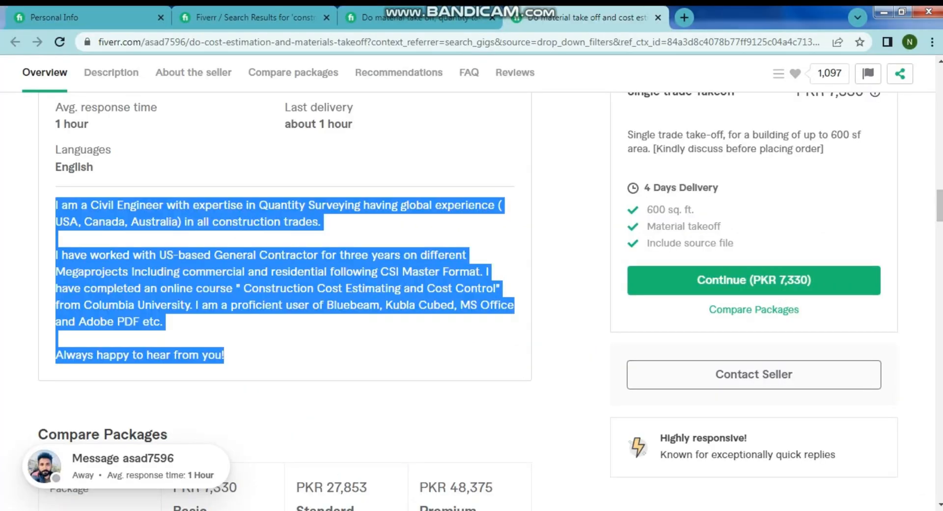
- Write the opening sentence: a civil engineer certified in quantity surveying from SALFORD University
click(100, 18)
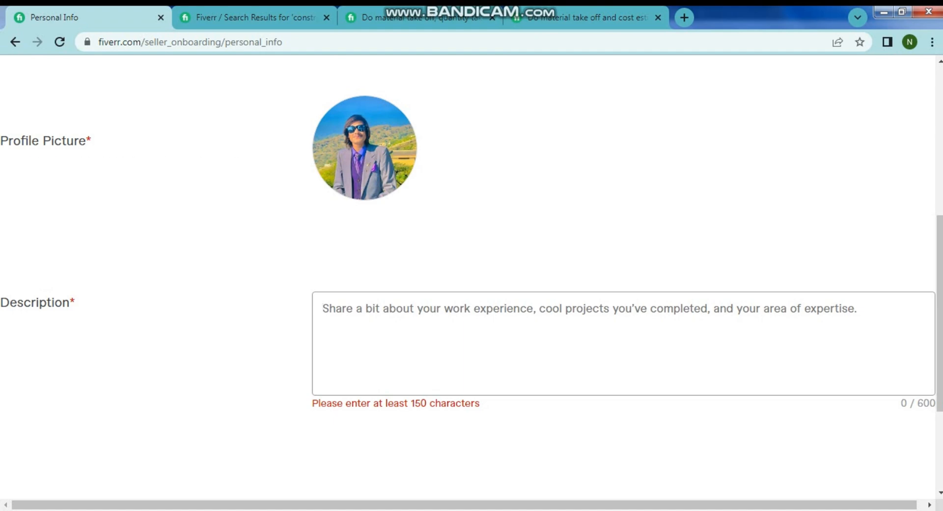
text(I am a professional civil engineer )
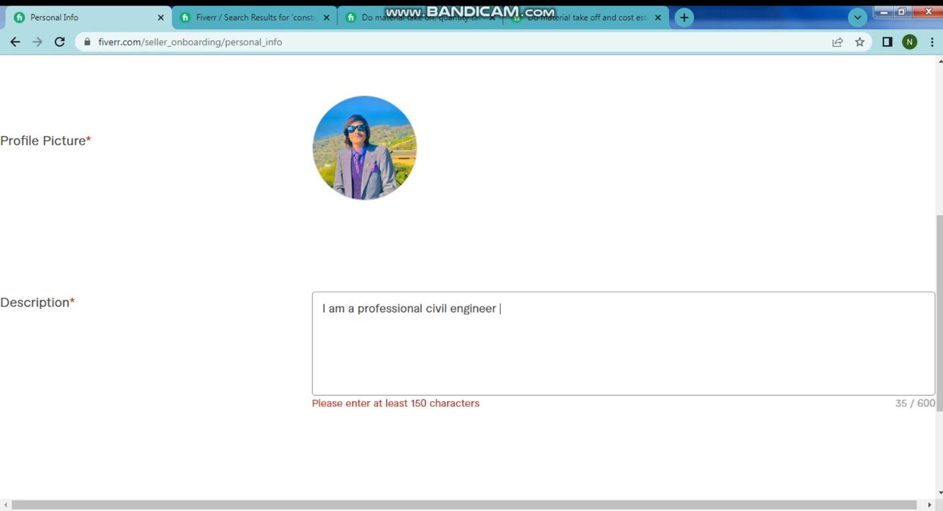
text(having a certifciate of )
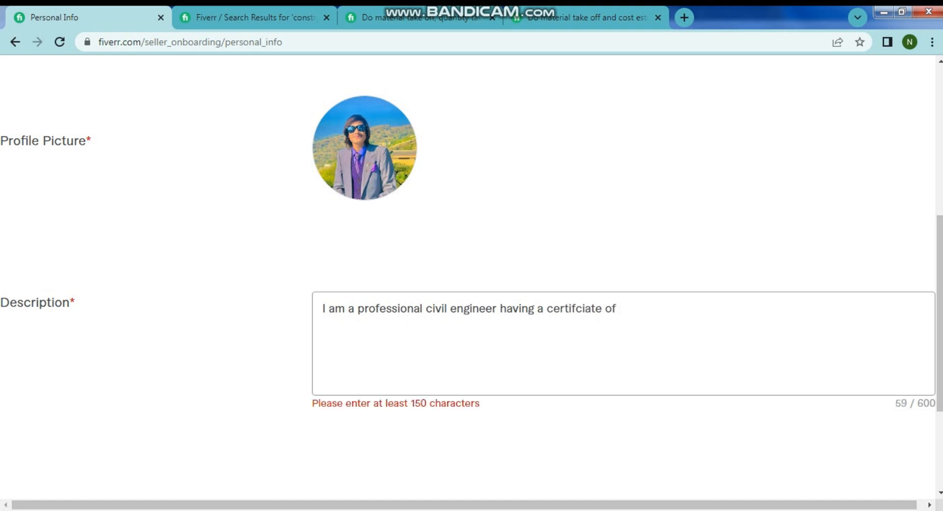
text(uantit)
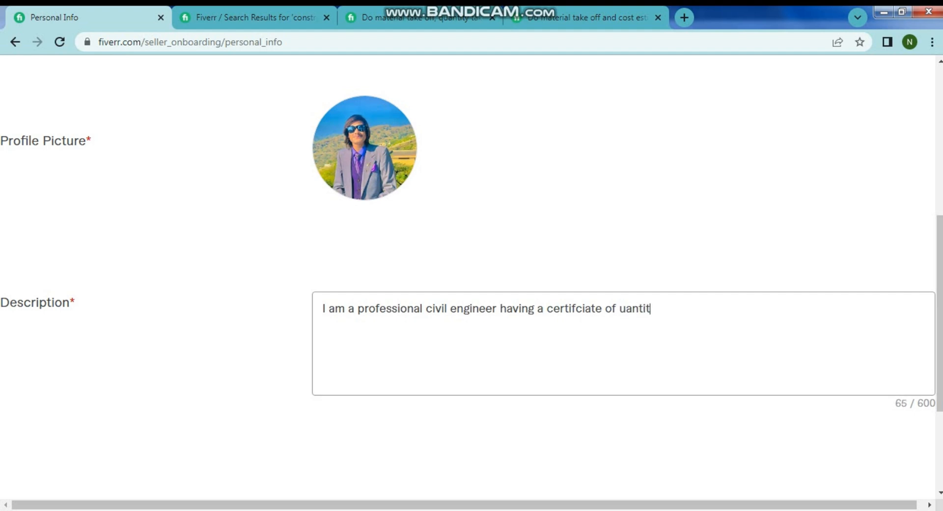
text(y surveying )
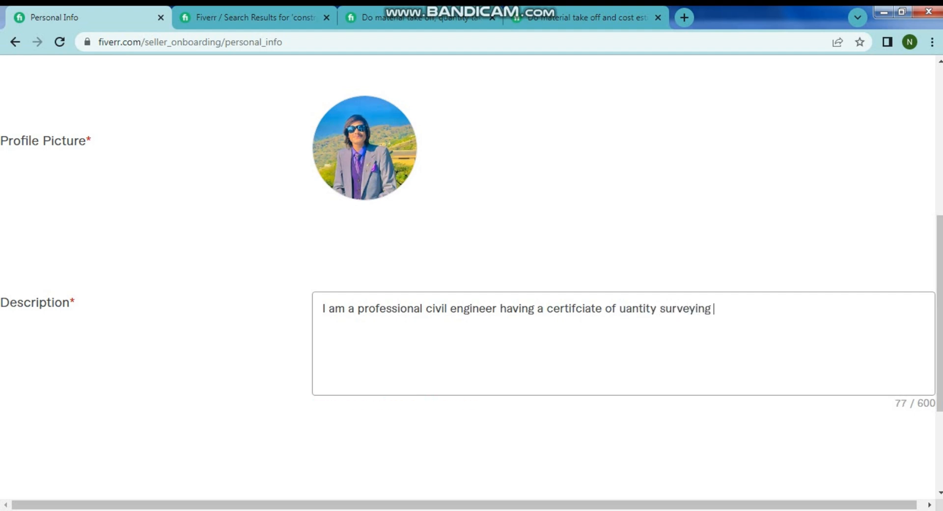
text(from SA)
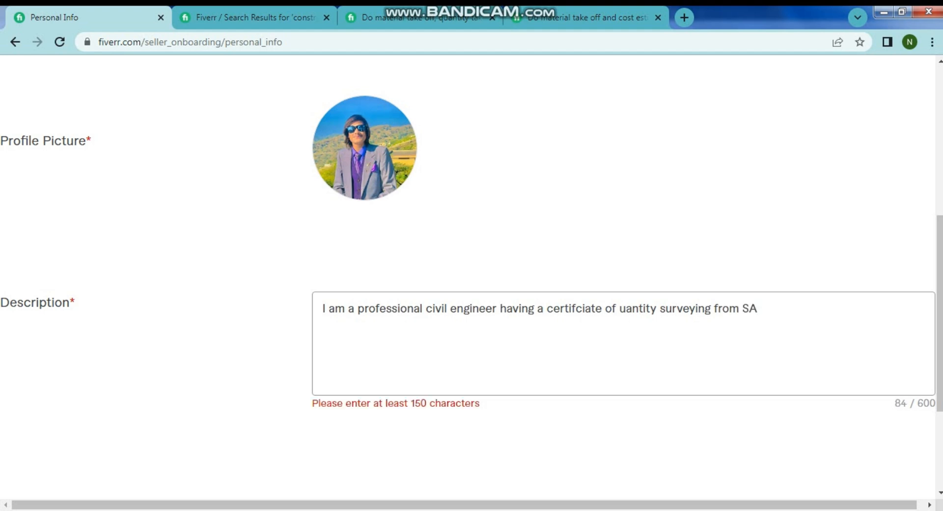
text(LFORD u)
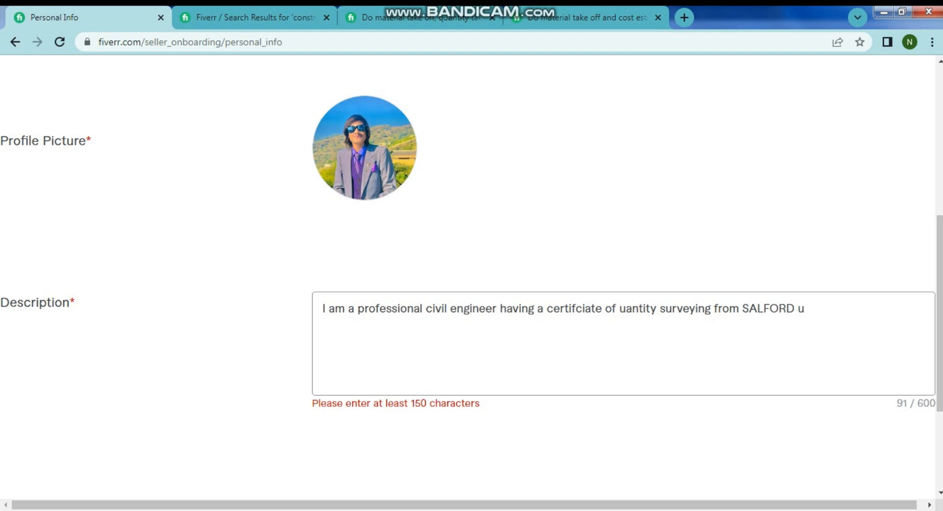
key(BackSpace)
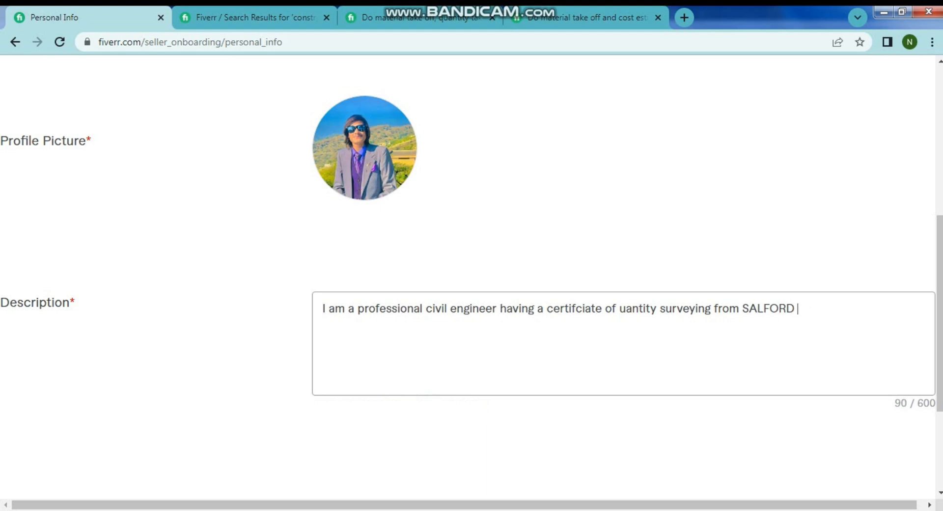
text(University)
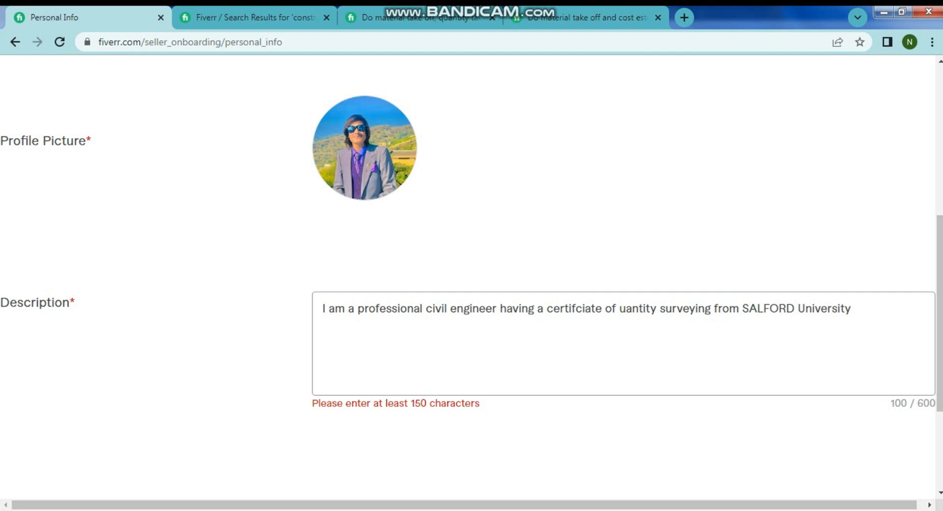
text(q)
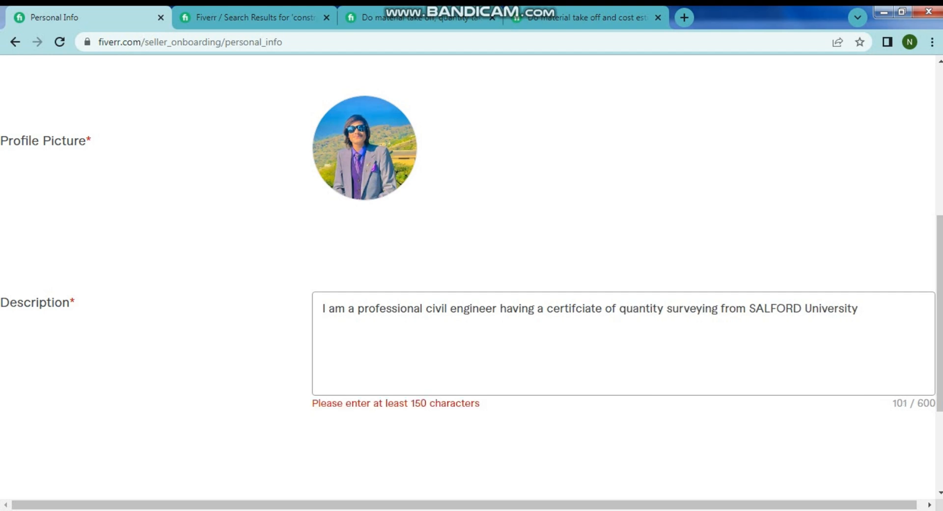
click(859, 308)
text(.)
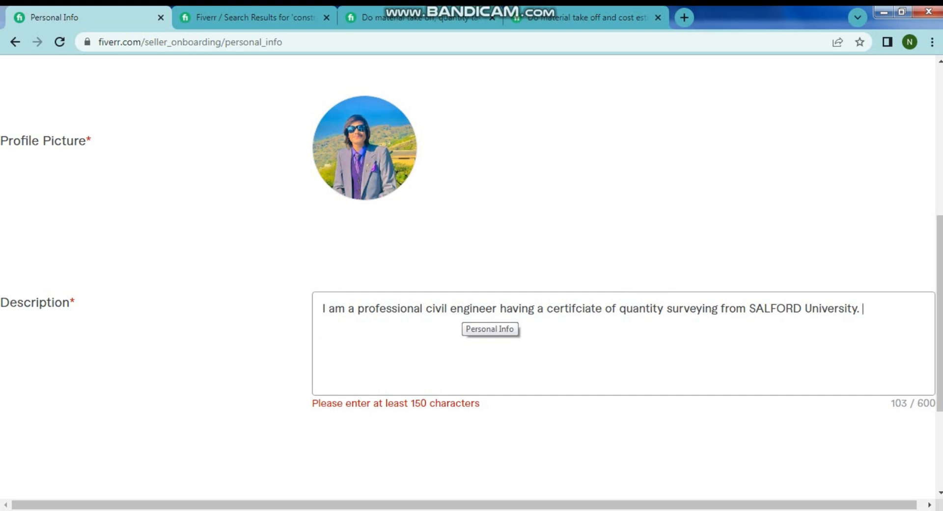
- Add quantity surveying jobs since 2020, clients from more than 15 countries, and over 50 projects
text(I am)
key(BackSpace)
key(BackSpace)
key(BackSpace)
key(BackSpace)
key(BackSpace)
key(BackSpace)
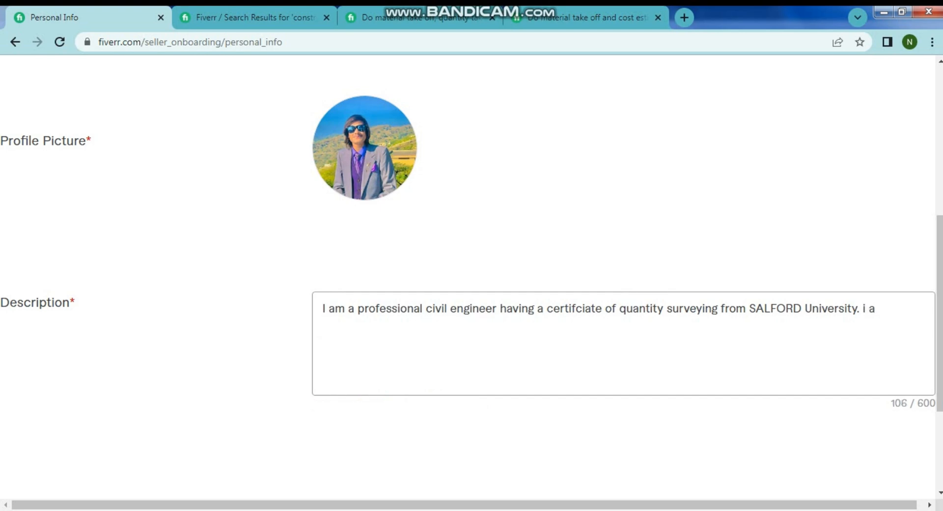
text(I an)
text(m doig)
key(BackSpace)
text(ng )
text(quantity)
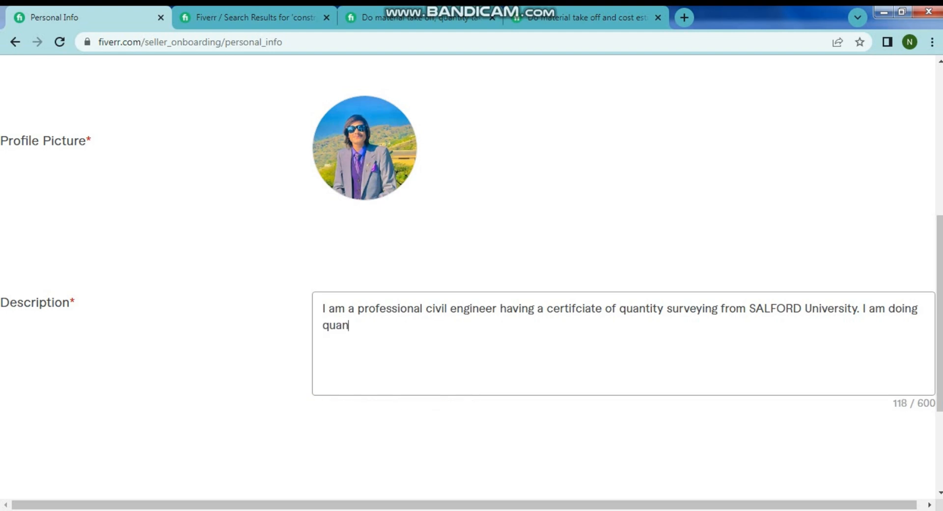
text( surveying )
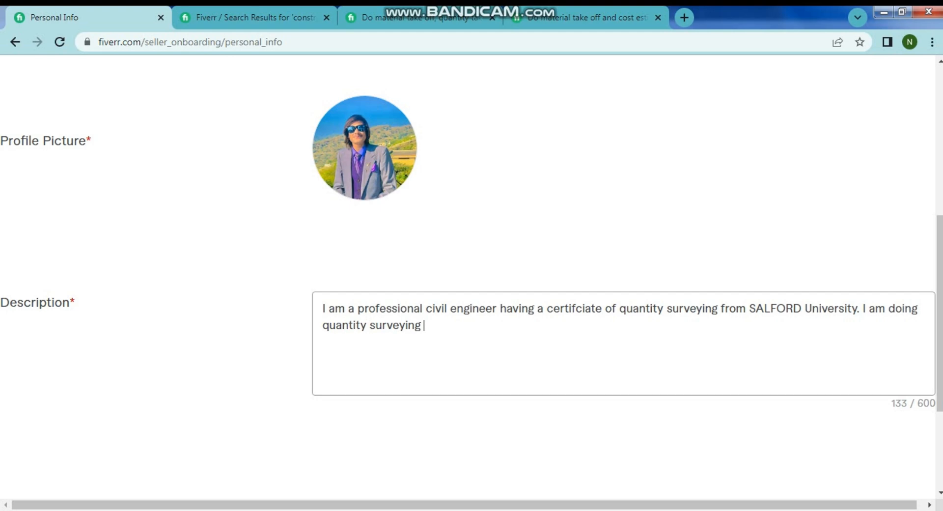
text(jobs since)
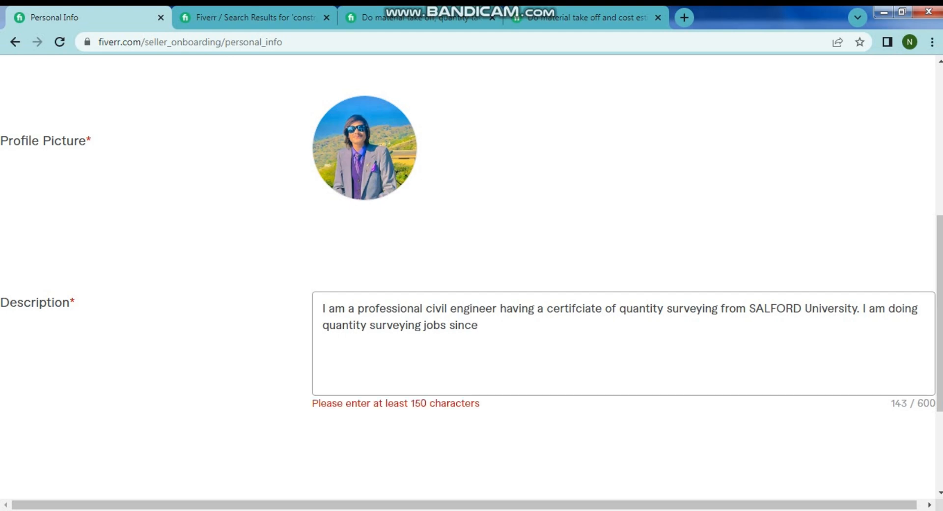
text( 2020 having a list of satisfied clients from more than )
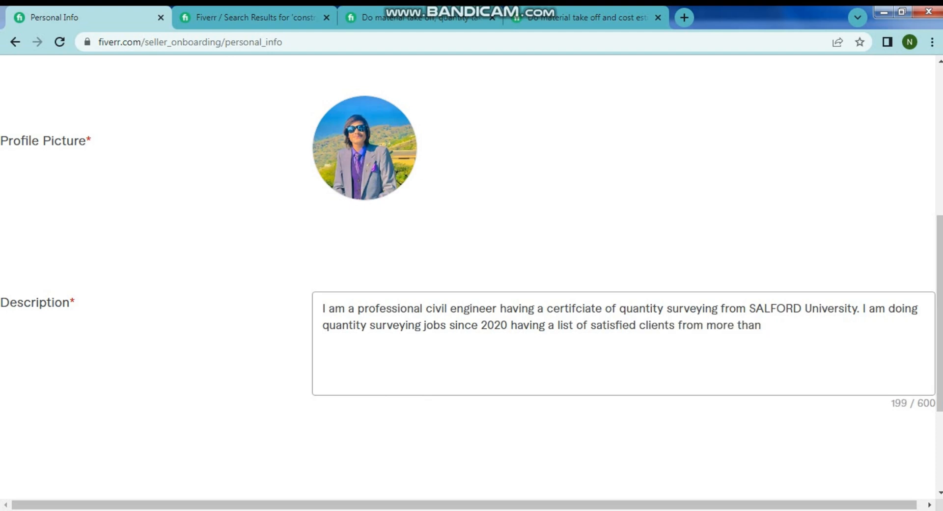
text(15 countries)
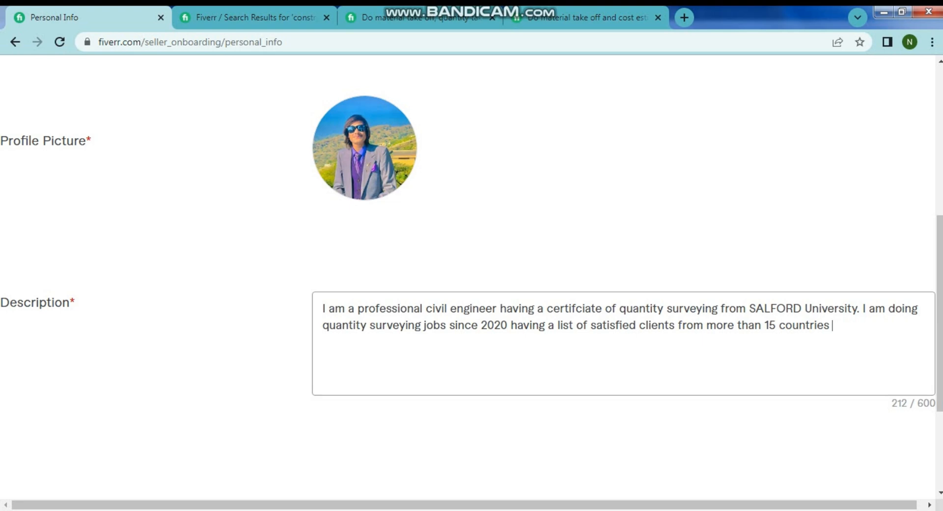
key(BackSpace)
text(, have done more thAN)
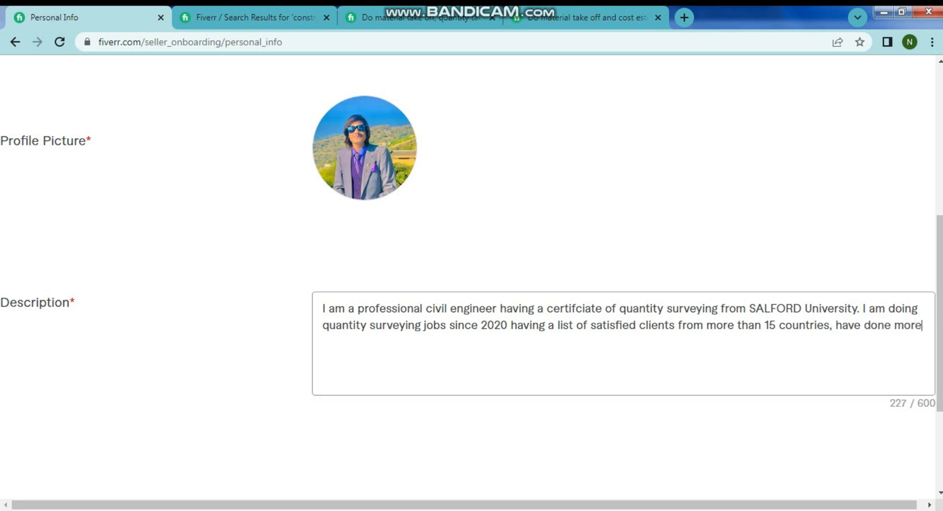
key(BackSpace)
key(BackSpace)
key(BackSpace)
key(BackSpace)
text(han 50 projects.)
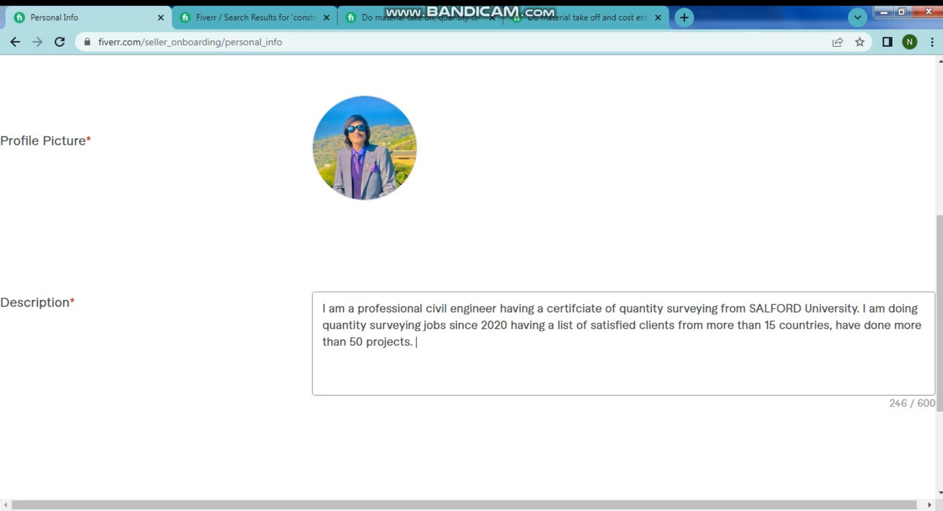
- Type 'I have done cost estimation of towers, mosques, residential buildings etc.'
text(I have done cos)
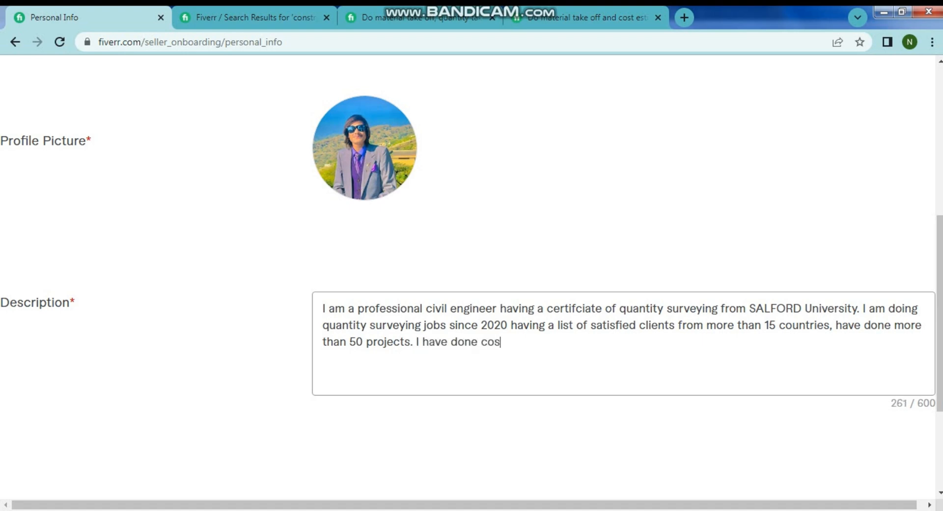
text(t estimation of )
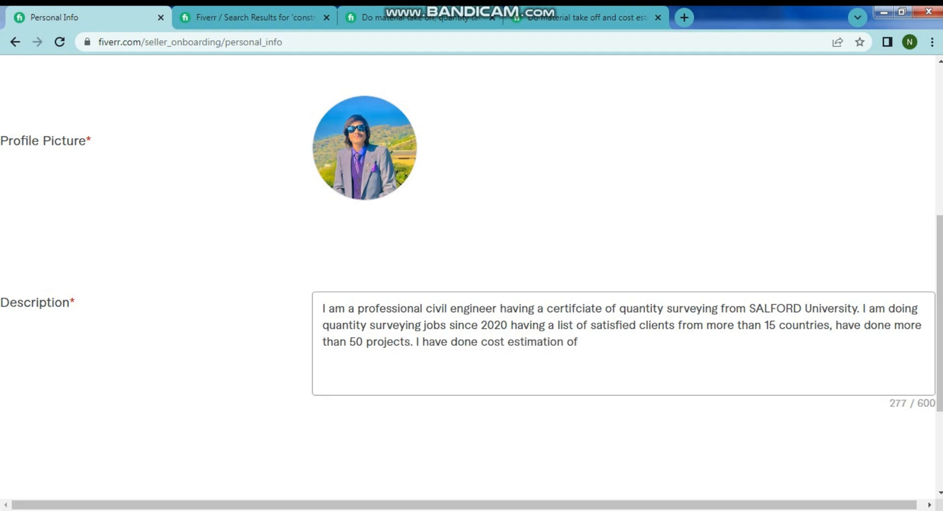
text(towers, mosques, )
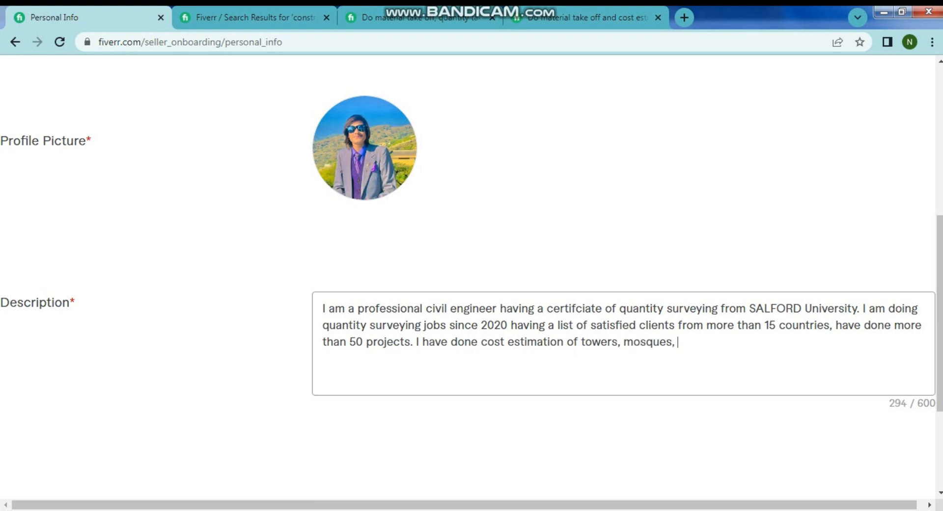
text(residential bu)
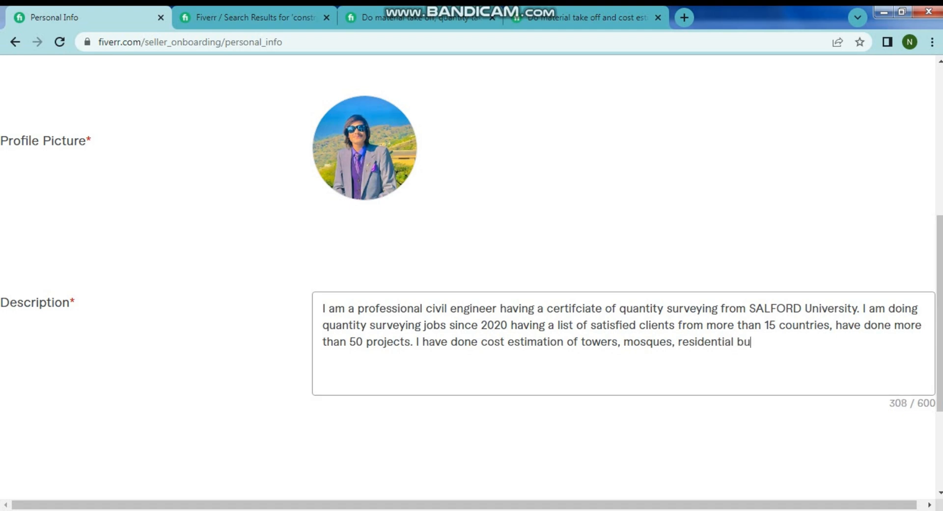
text(ildings etc.)
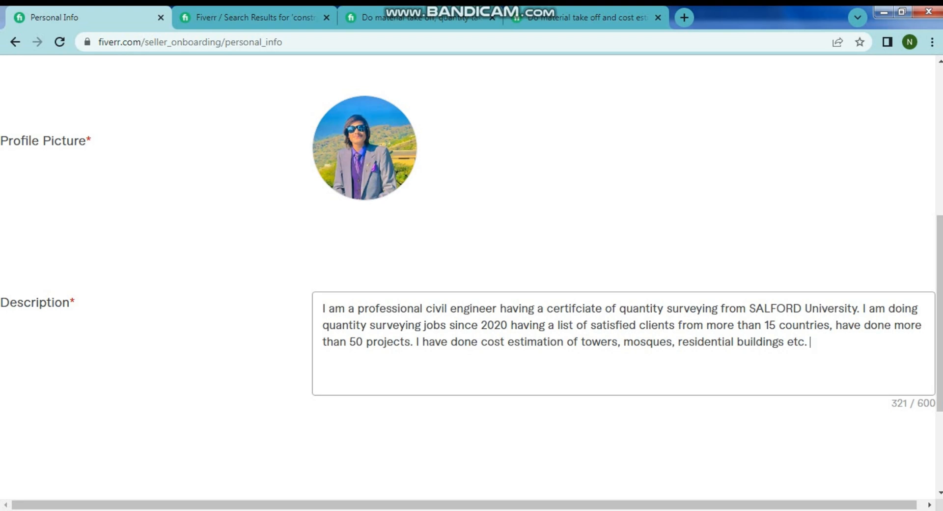
- Add 'I am expert in MS project, Primavera p6, Planswift.' and start a new line
text(I am expert in MS )
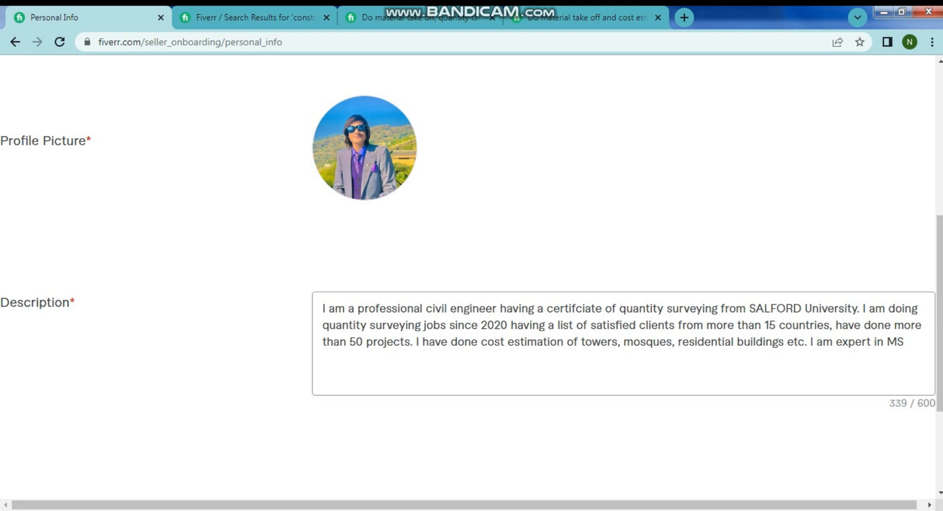
text(project, Primavver)
key(BackSpace)
key(BackSpace)
key(BackSpace)
text(era p)
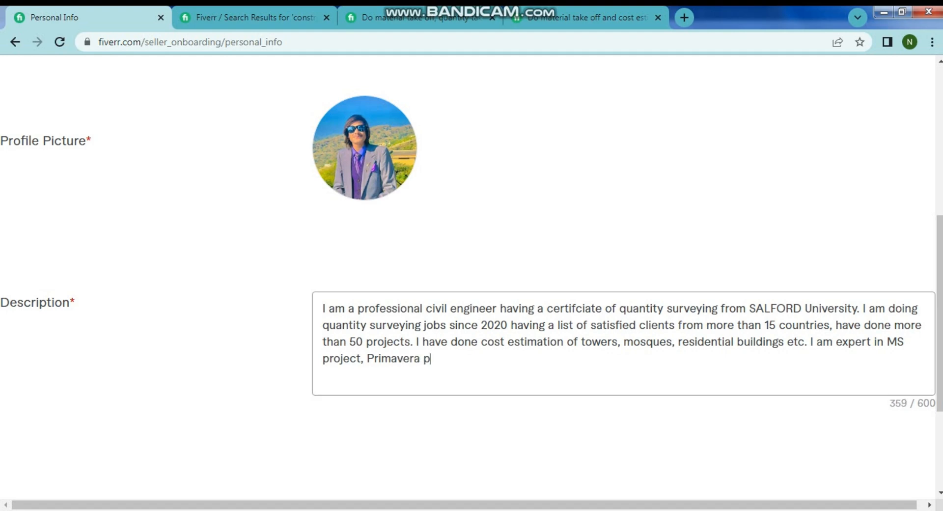
text(6, Planswift)
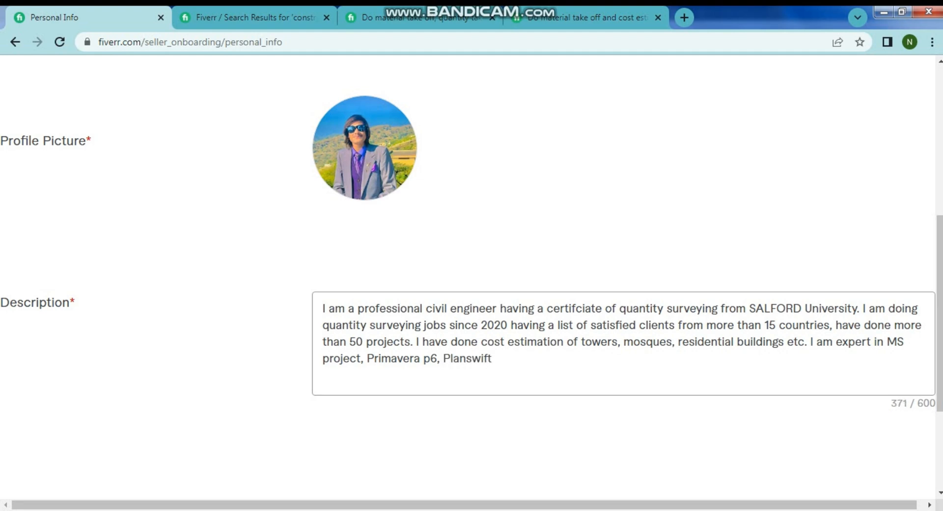
text(.)
key(Return)
- Type 'For whom are you waiting? Hit contact seller and get your order done.'
text(For whom)
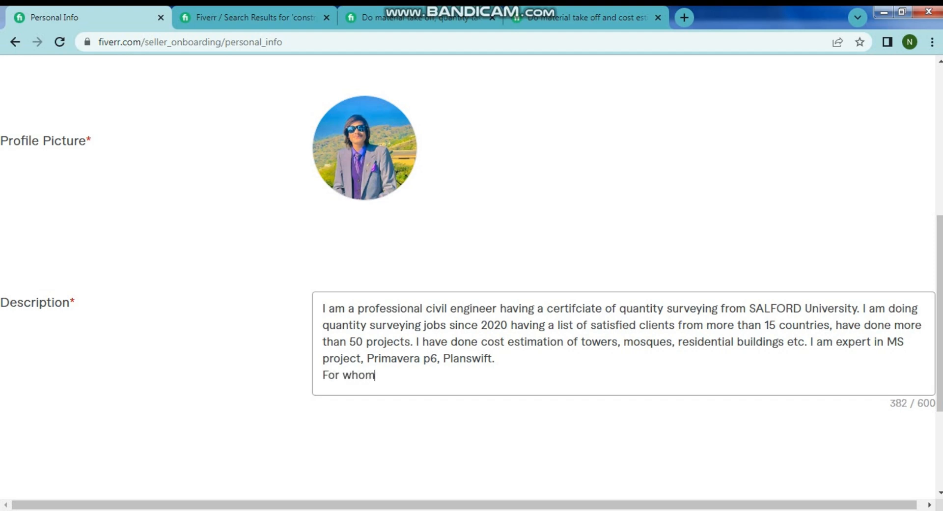
text( are you waiting)
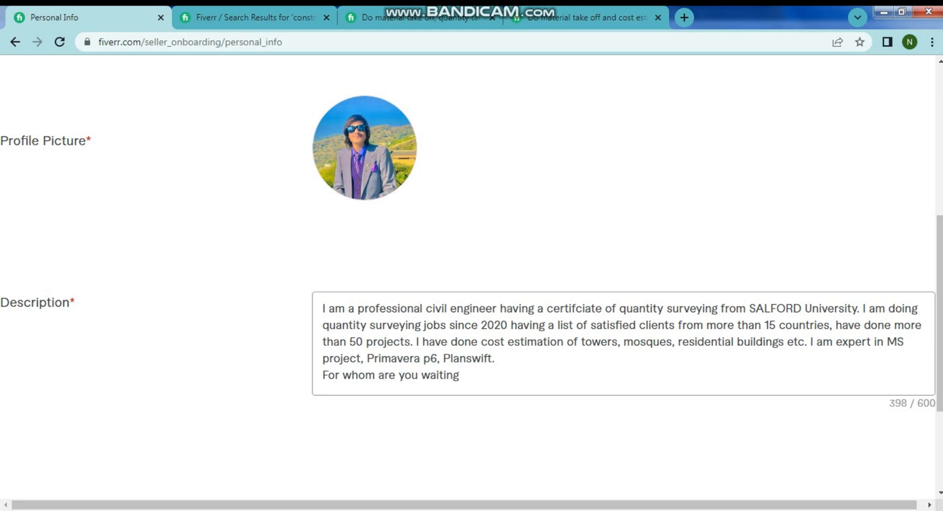
text(? Hit cojnta)
key(BackSpace)
key(BackSpace)
key(BackSpace)
key(BackSpace)
text(ac)
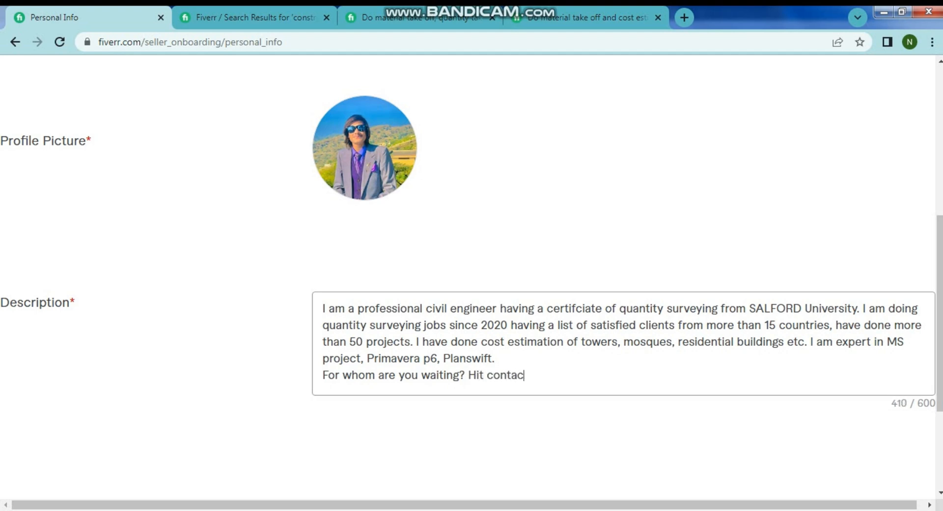
text(t seller and get yuo)
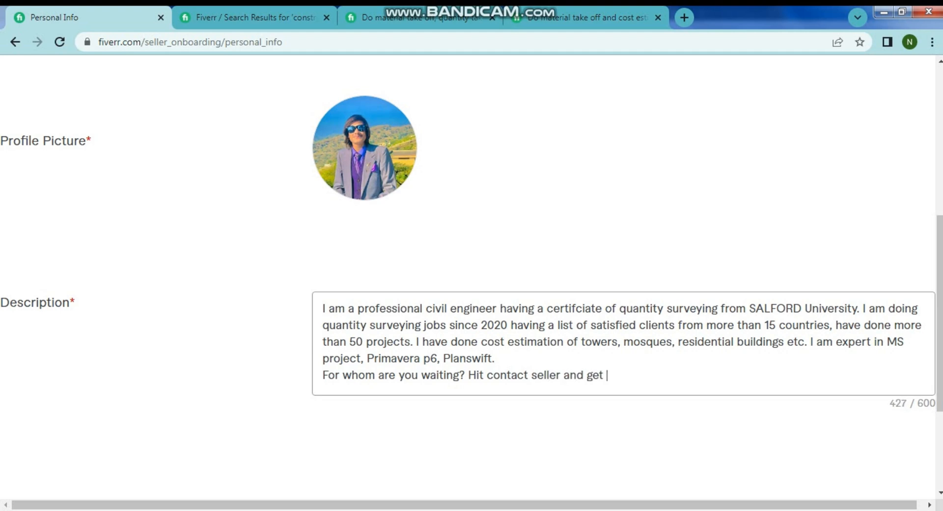
key(BackSpace)
key(BackSpace)
text(our order d)
text(oen)
key(BackSpace)
key(BackSpace)
text(ne)
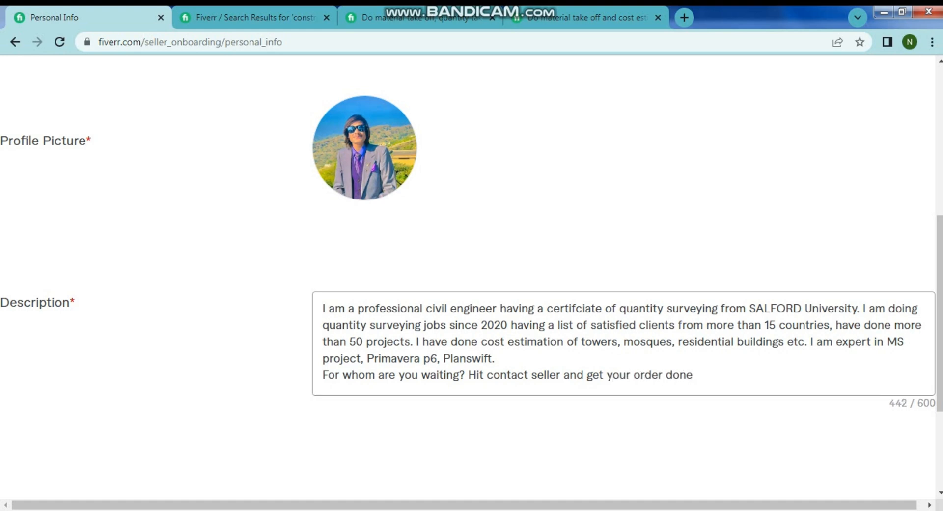
text(.)
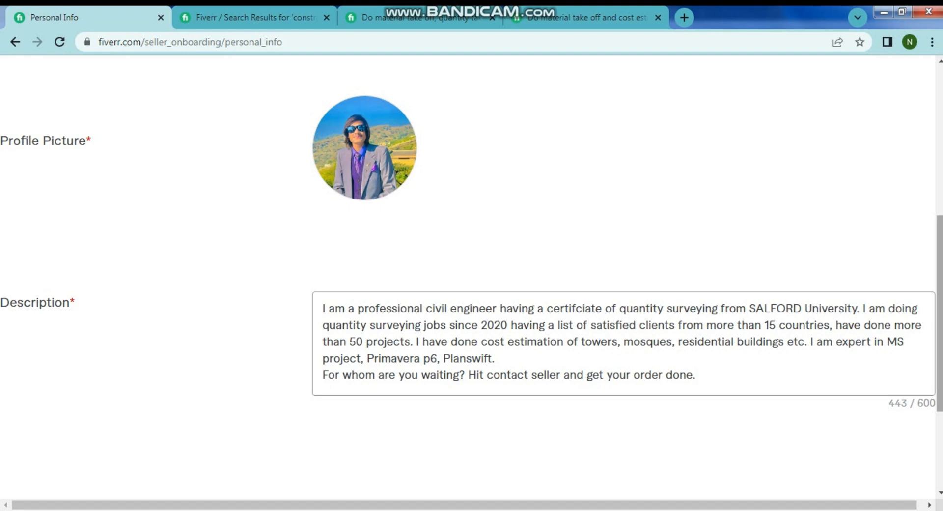
- Scroll down to the Languages section showing English at Fluent level
scroll(939, 315, down, 3)
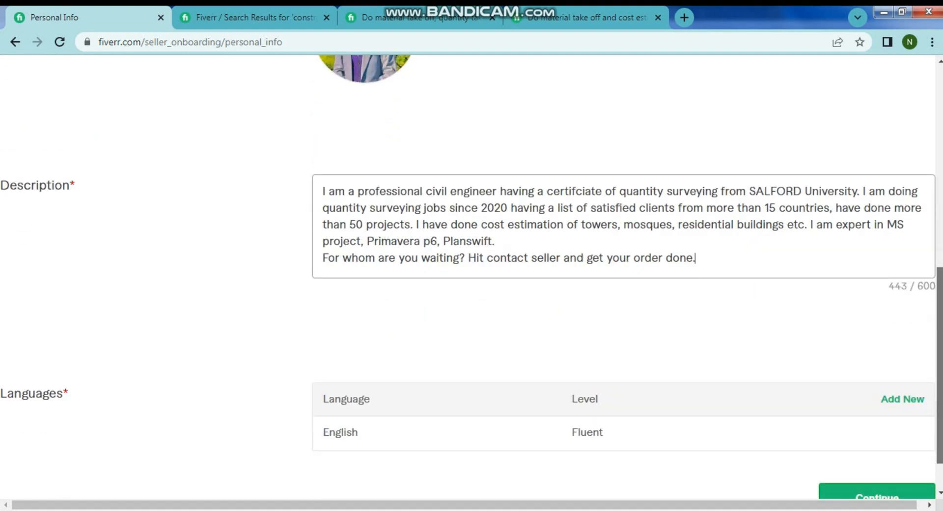